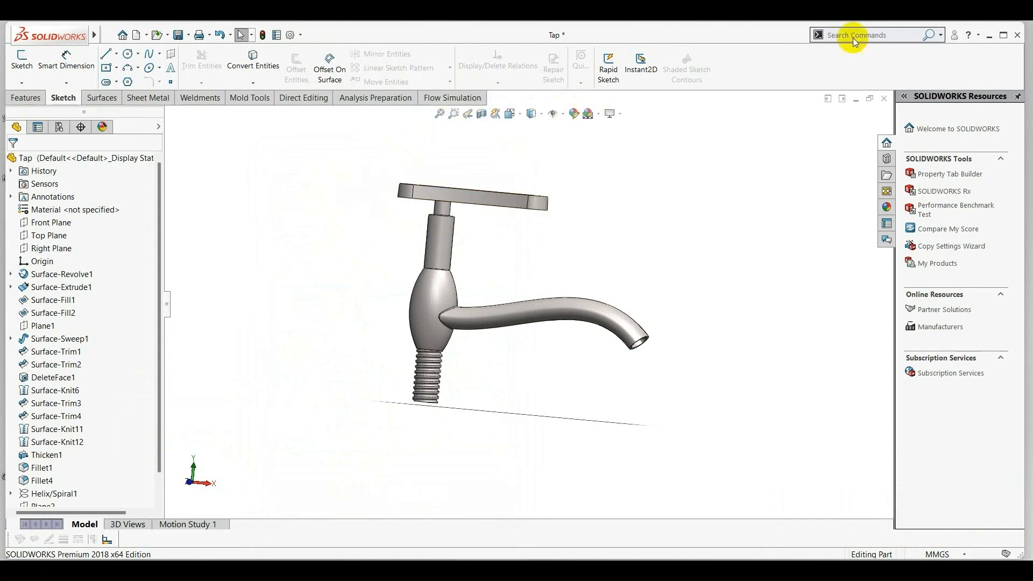
Create 1 mm thick lids on the end faces of the threaded inlet and the spout outlet with Create Lids.
{"action": "left_click", "coordinate": [885, 33]}
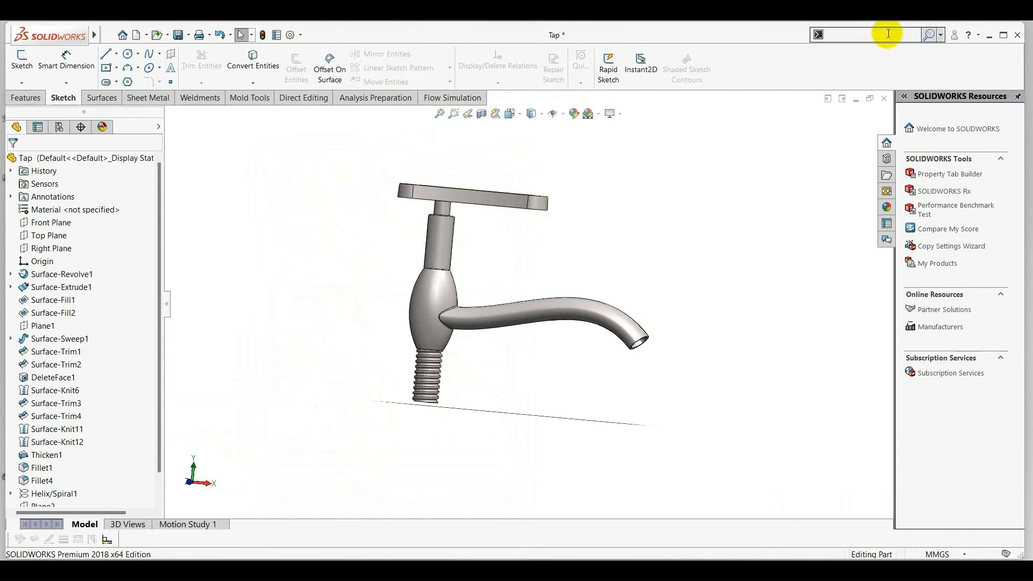
{"action": "type", "text": "create"}
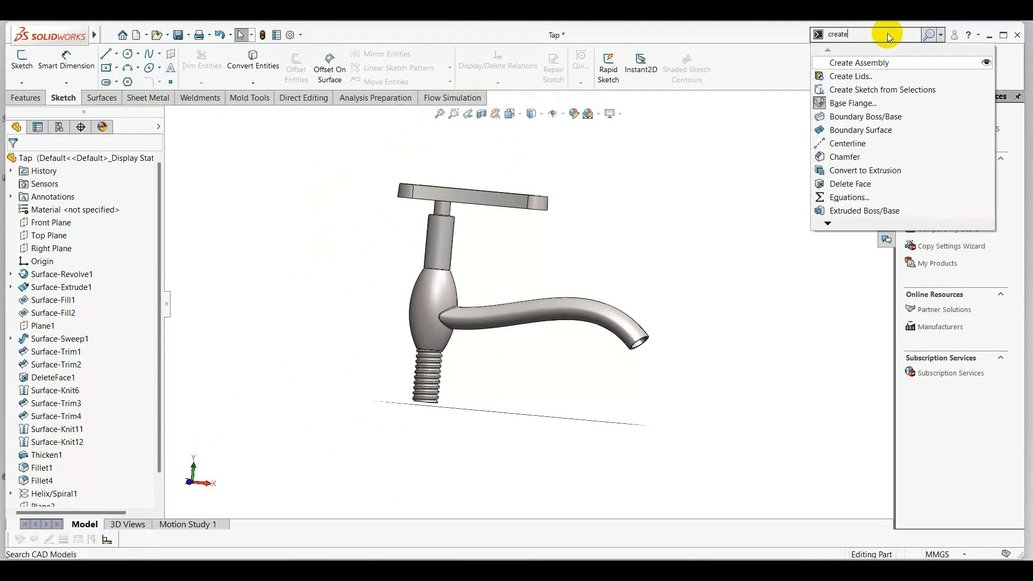
{"action": "left_click", "coordinate": [878, 76]}
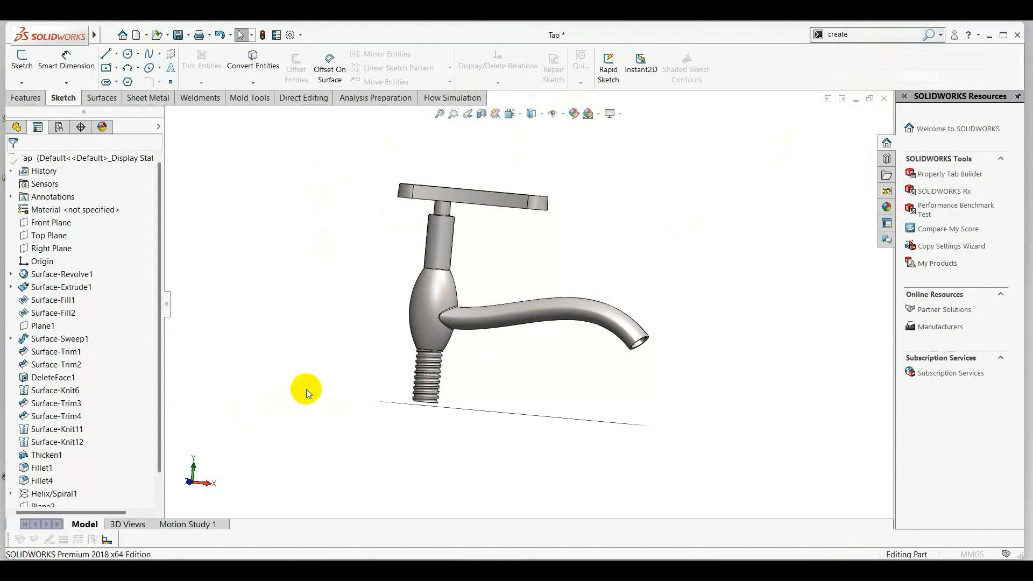
{"action": "middle_click_drag", "start_coordinate": [312, 401], "coordinate": [427, 362]}
{"action": "scroll", "coordinate": [492, 312], "scroll_direction": "down", "scroll_amount": 5}
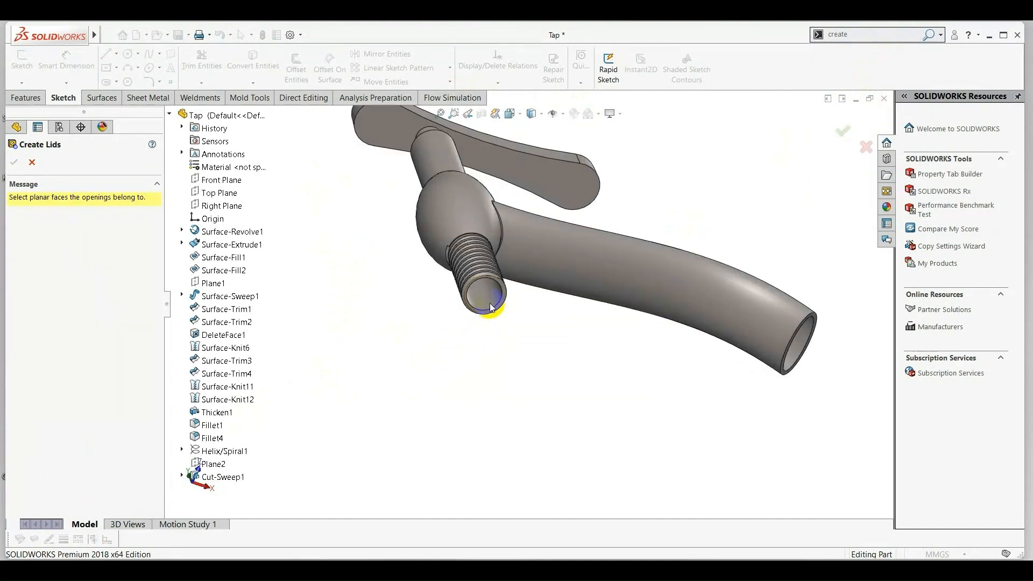
{"action": "left_click", "coordinate": [494, 312]}
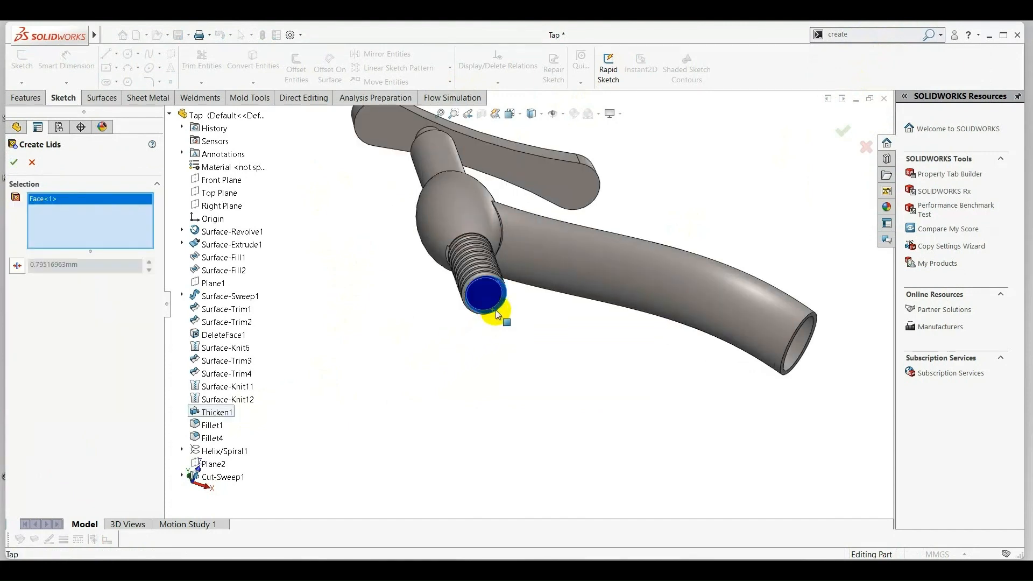
{"action": "middle_click_drag", "start_coordinate": [721, 392], "coordinate": [767, 379]}
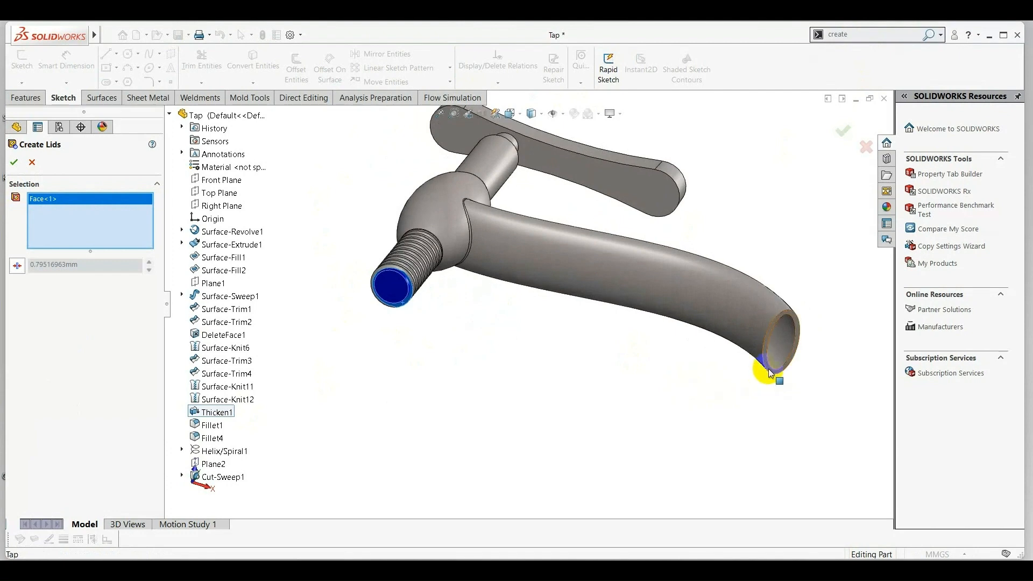
{"action": "left_click", "coordinate": [769, 373]}
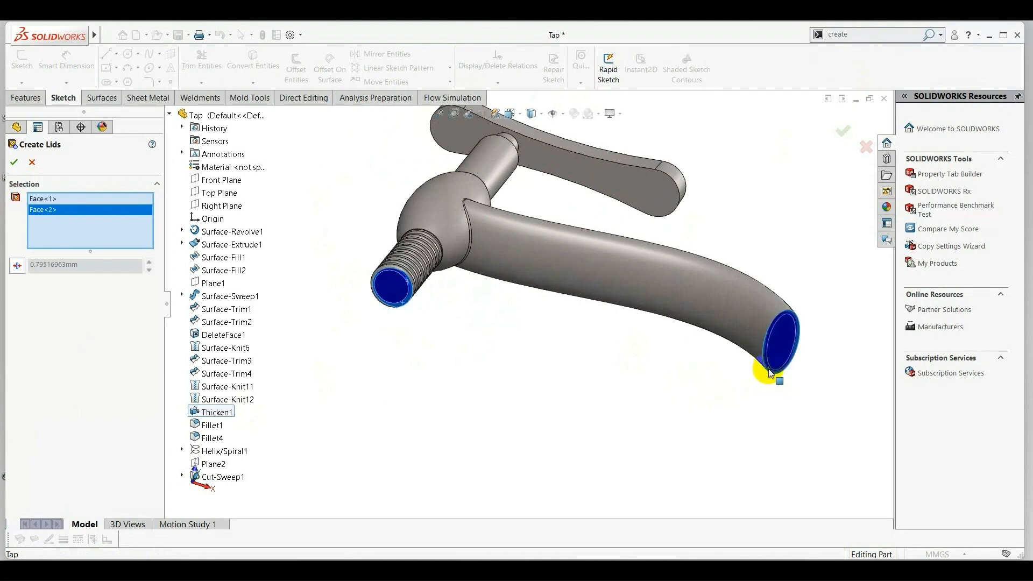
{"action": "left_click", "coordinate": [17, 265]}
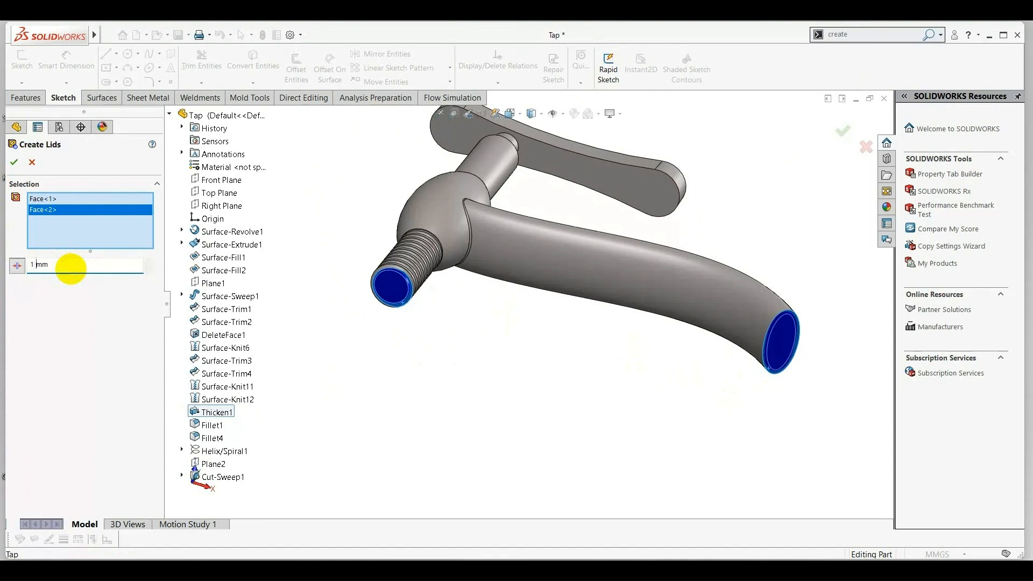
{"action": "left_click", "coordinate": [15, 162]}
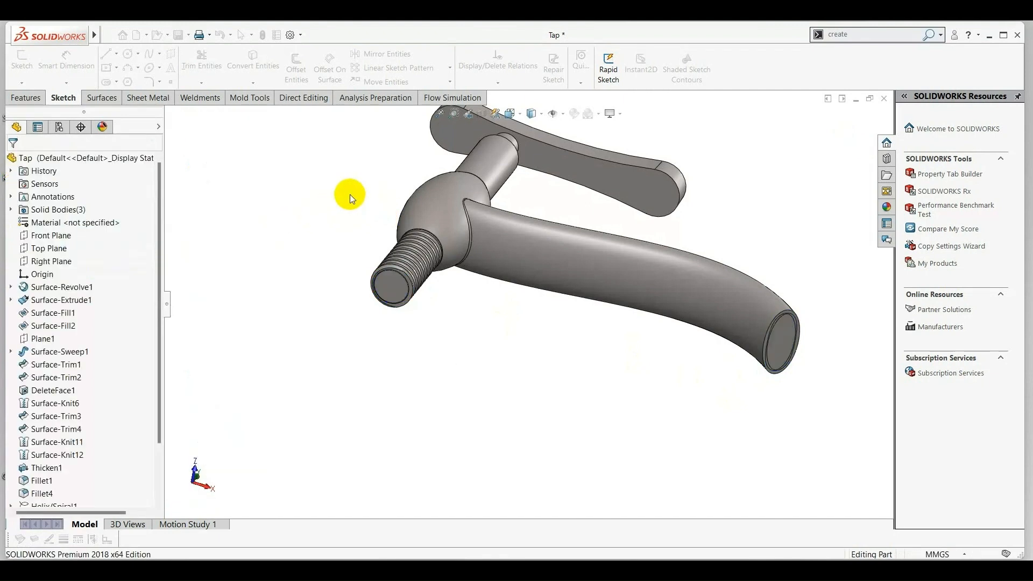
Start a Flow Simulation wizard project named Project(1) using the current configuration.
{"action": "middle_click_drag", "start_coordinate": [366, 201], "coordinate": [363, 279]}
{"action": "scroll", "coordinate": [381, 235], "scroll_direction": "up", "scroll_amount": 6}
{"action": "scroll", "coordinate": [541, 304], "scroll_direction": "down", "scroll_amount": 4}
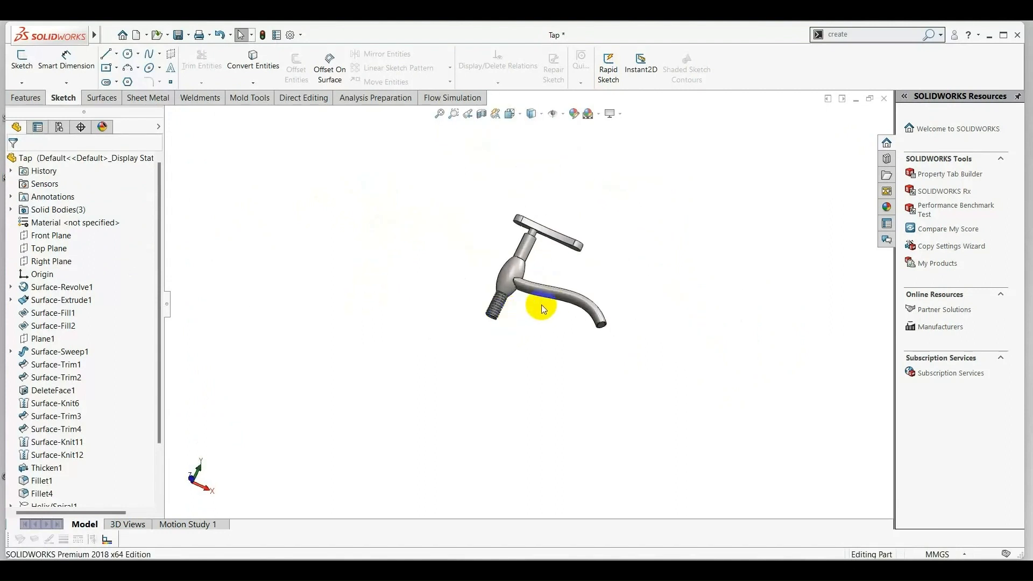
{"action": "middle_click_drag", "start_coordinate": [641, 228], "coordinate": [682, 209]}
{"action": "left_click", "coordinate": [455, 97]}
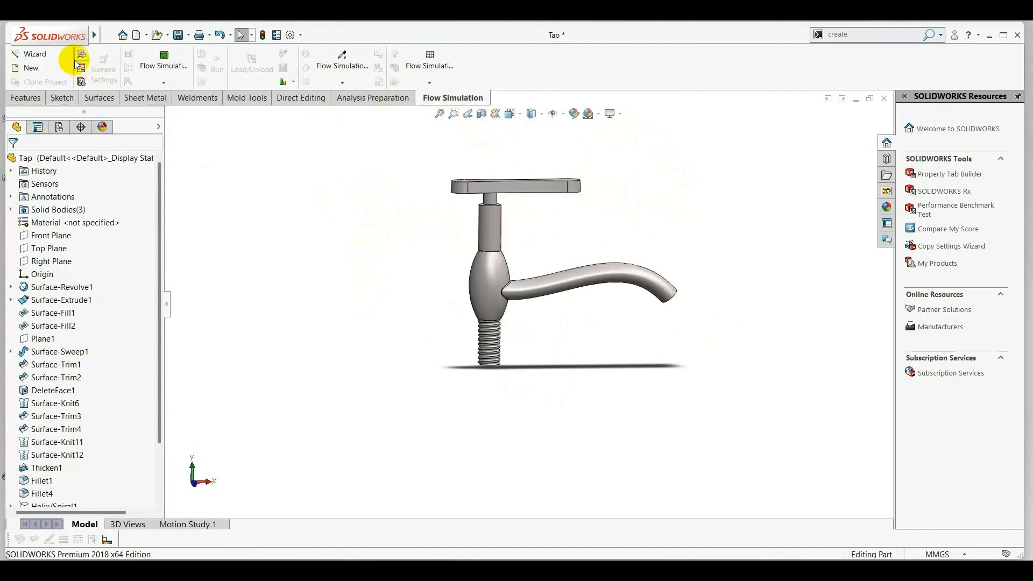
{"action": "left_click", "coordinate": [34, 56]}
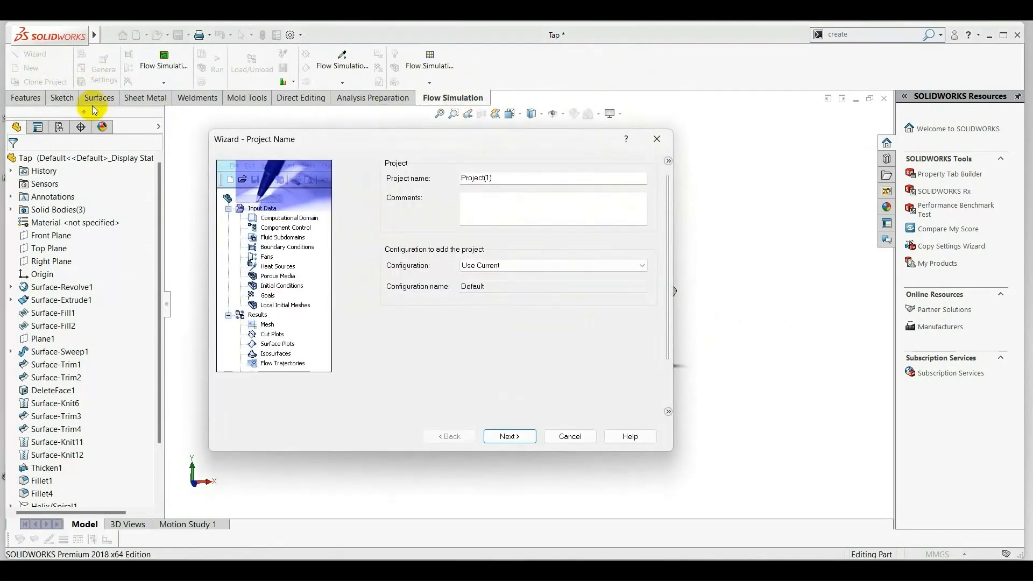
{"action": "left_click", "coordinate": [524, 434]}
Choose the SI (m-kg-s) unit system and set the temperature unit to Celsius.
{"action": "left_click", "coordinate": [402, 233]}
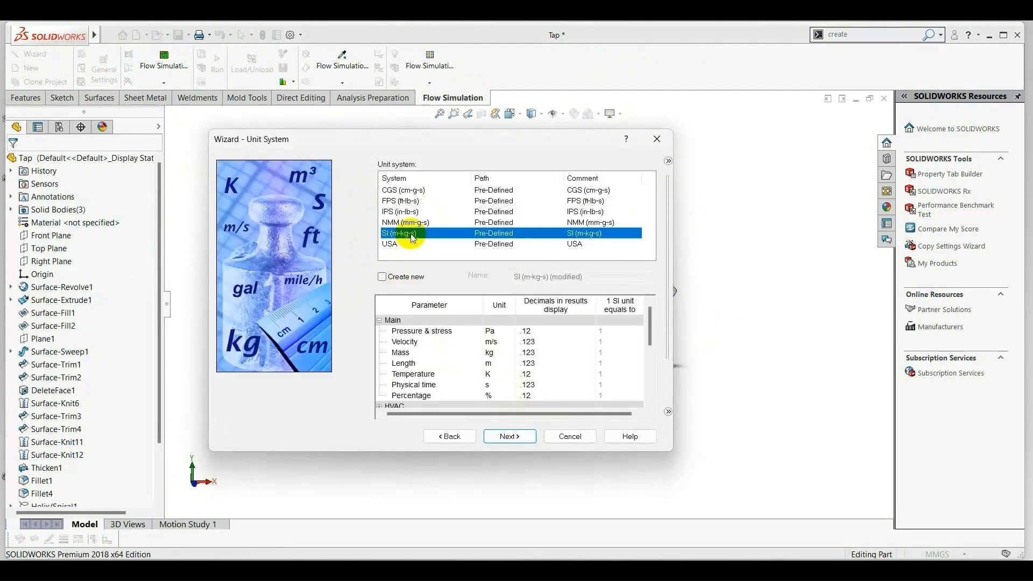
{"action": "left_click", "coordinate": [489, 374]}
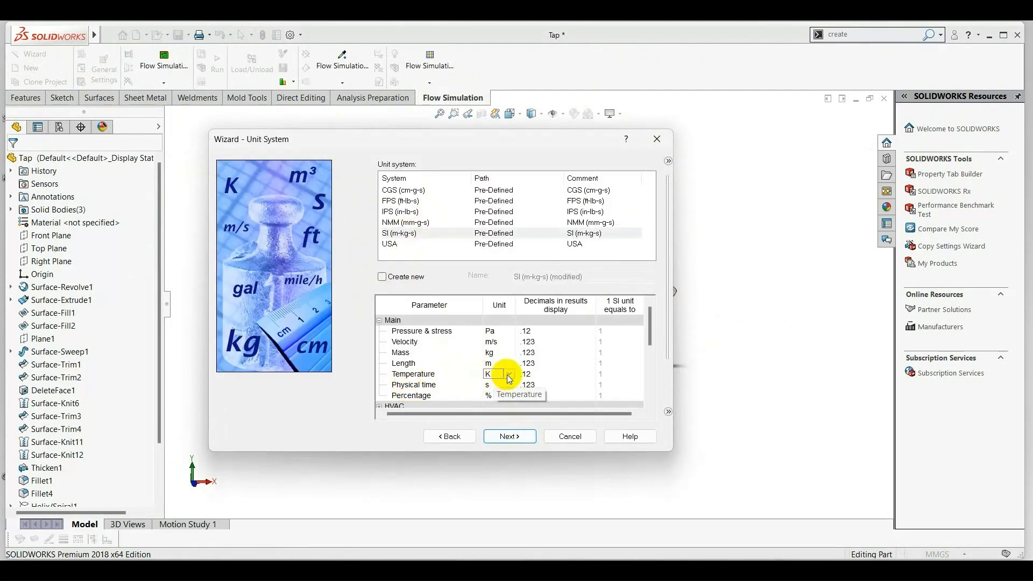
{"action": "left_click", "coordinate": [510, 375]}
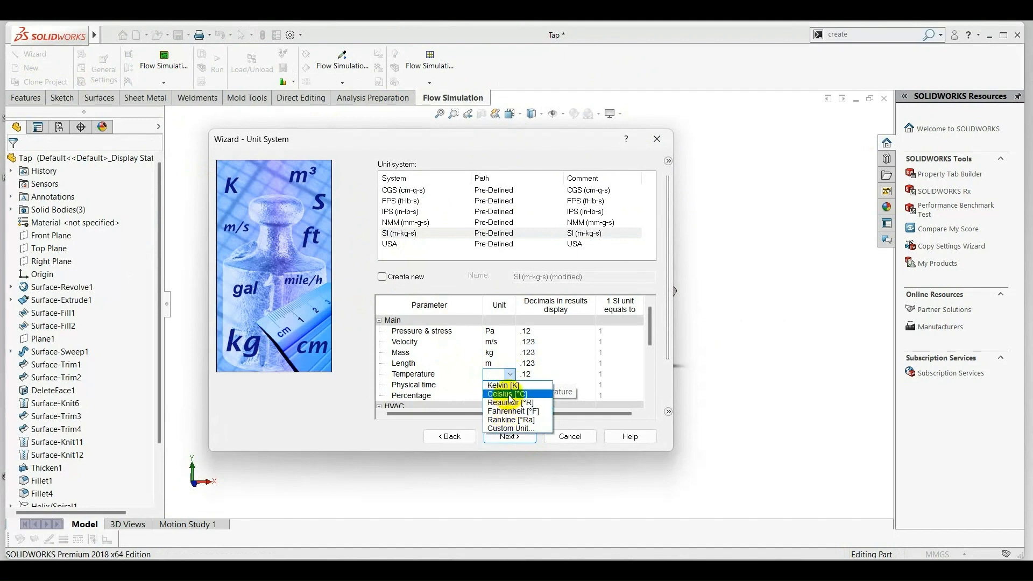
{"action": "left_click", "coordinate": [501, 400]}
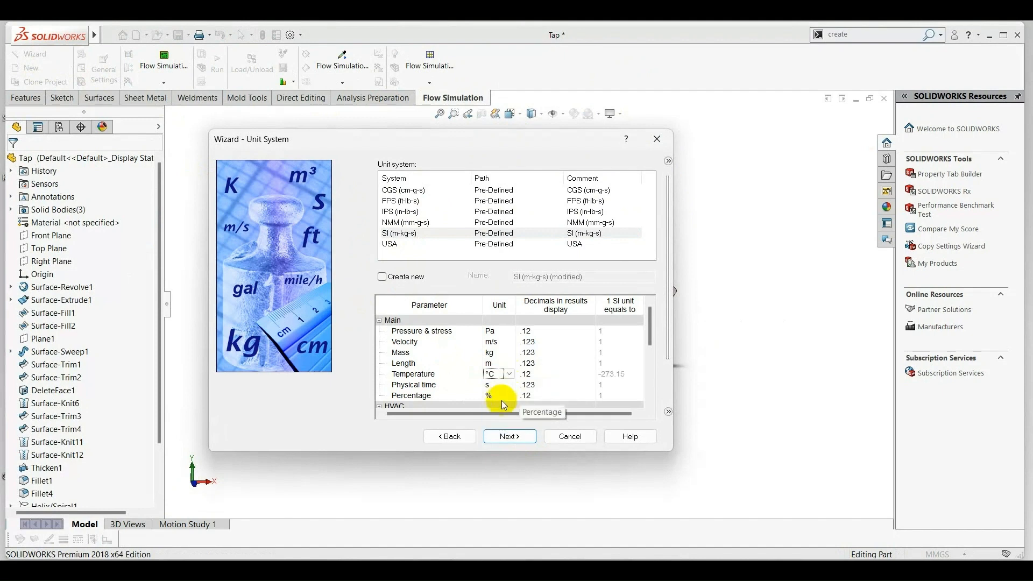
{"action": "left_click", "coordinate": [519, 437]}
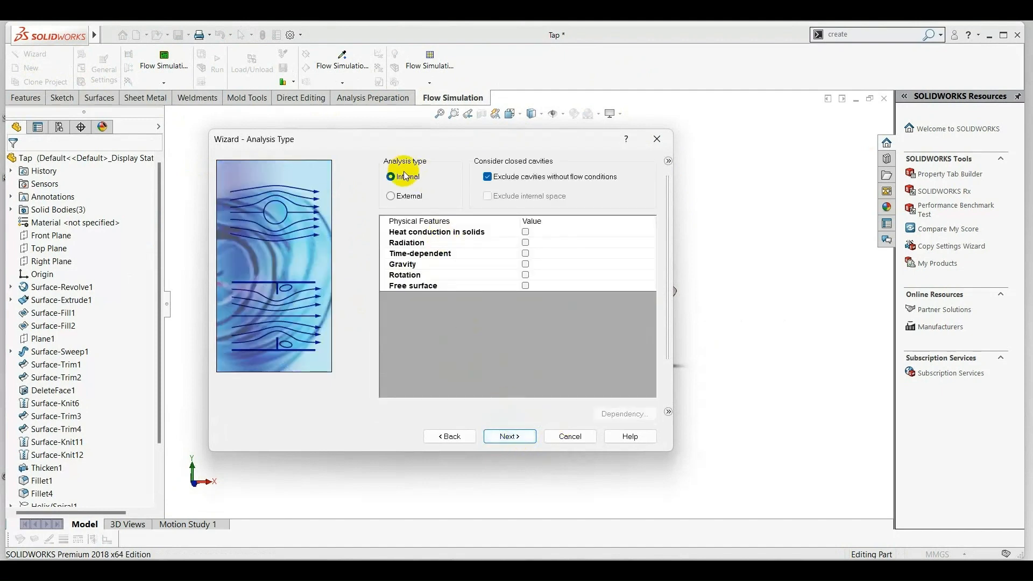
Accept an internal analysis excluding cavities without flow conditions, and add the pre-defined liquid Water as the project fluid.
{"action": "left_click", "coordinate": [511, 436]}
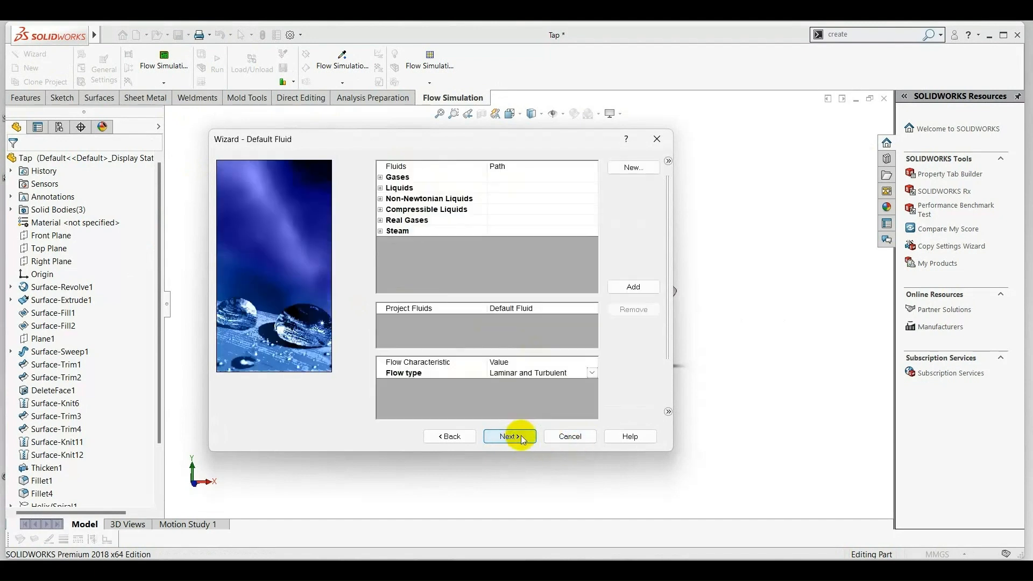
{"action": "left_click", "coordinate": [381, 187]}
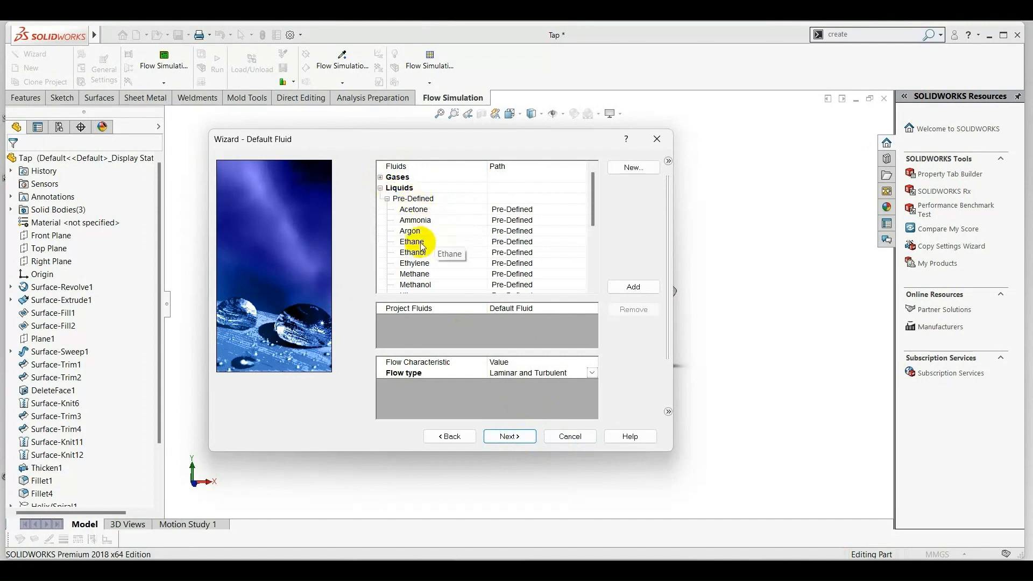
{"action": "scroll", "coordinate": [422, 248], "scroll_direction": "down", "scroll_amount": 3}
{"action": "left_click", "coordinate": [422, 274]}
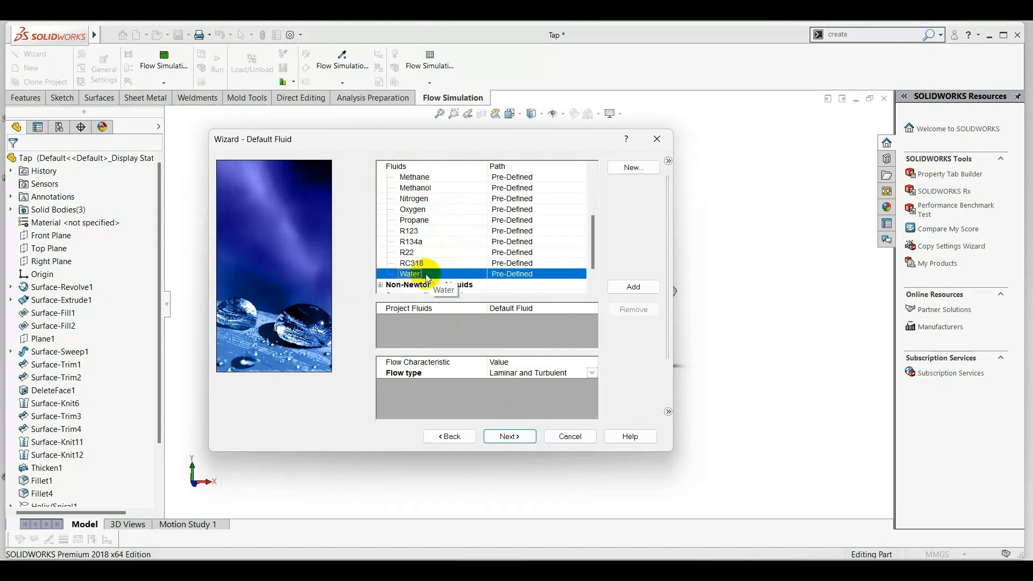
{"action": "left_click", "coordinate": [625, 286]}
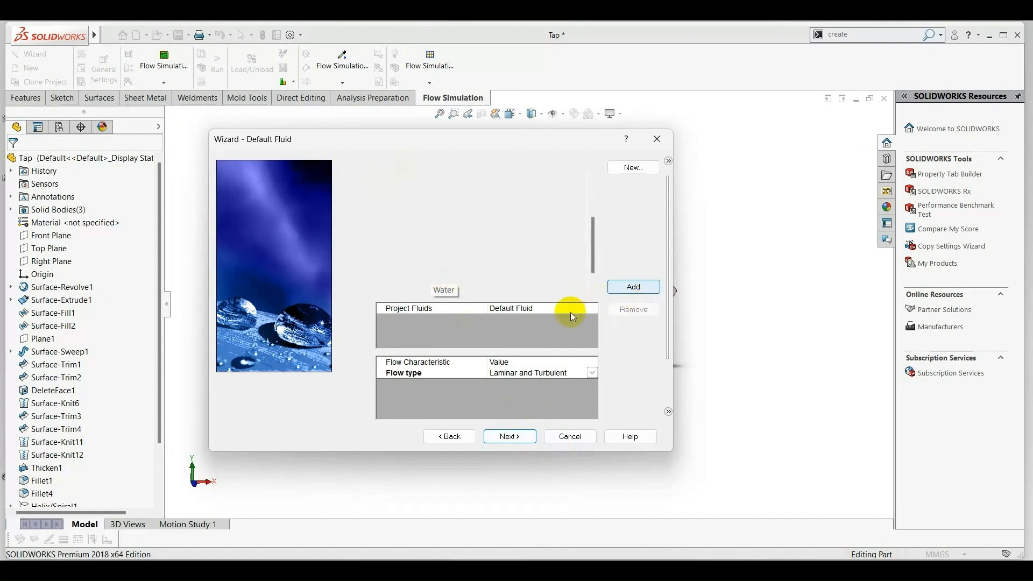
Accept the adiabatic wall with 0 micrometer roughness and the default initial conditions, and finish the wizard.
{"action": "left_click", "coordinate": [510, 436]}
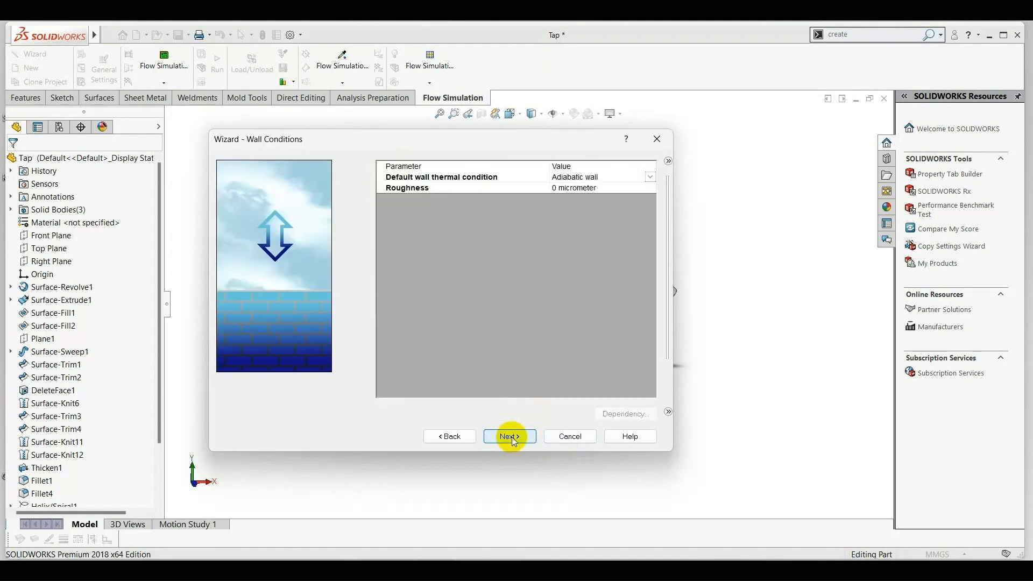
{"action": "left_click", "coordinate": [511, 436]}
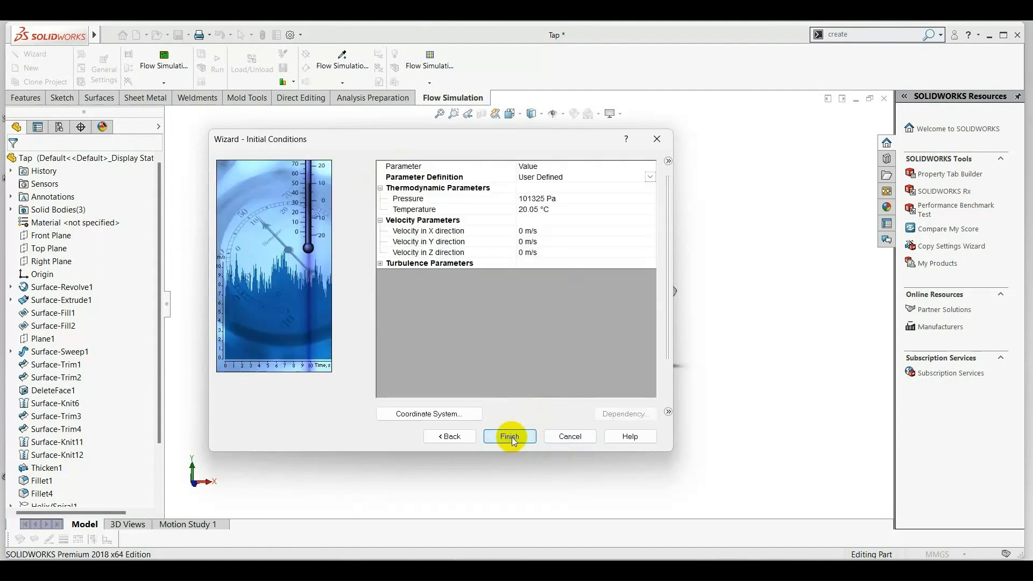
{"action": "left_click", "coordinate": [511, 436]}
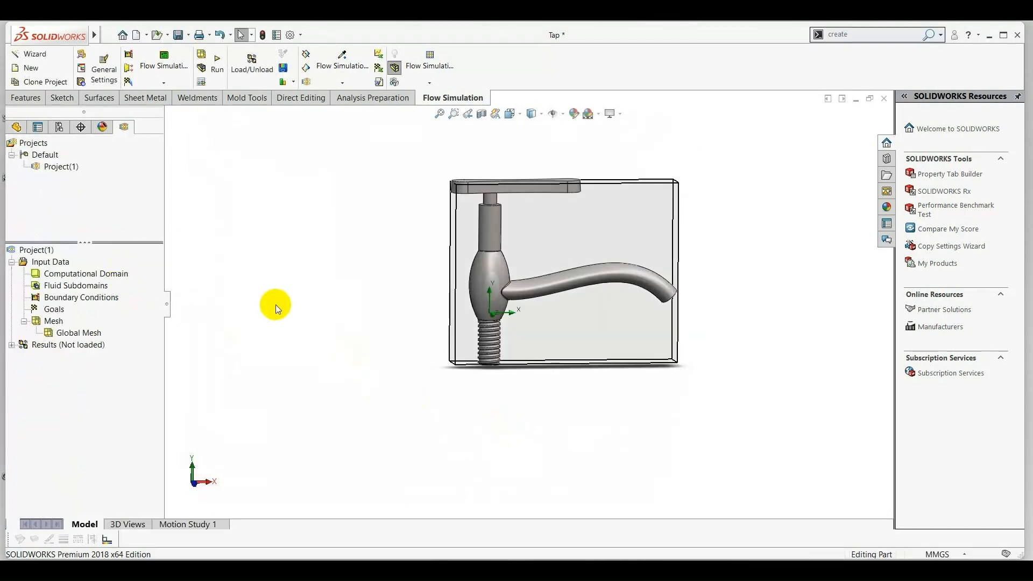
Enlarge the computational domain to about Z max 0.033 m, Z min -0.038 m and Y max 0.078 m, and extend its lower Y boundary downward.
{"action": "middle_click_drag", "start_coordinate": [275, 304], "coordinate": [334, 311]}
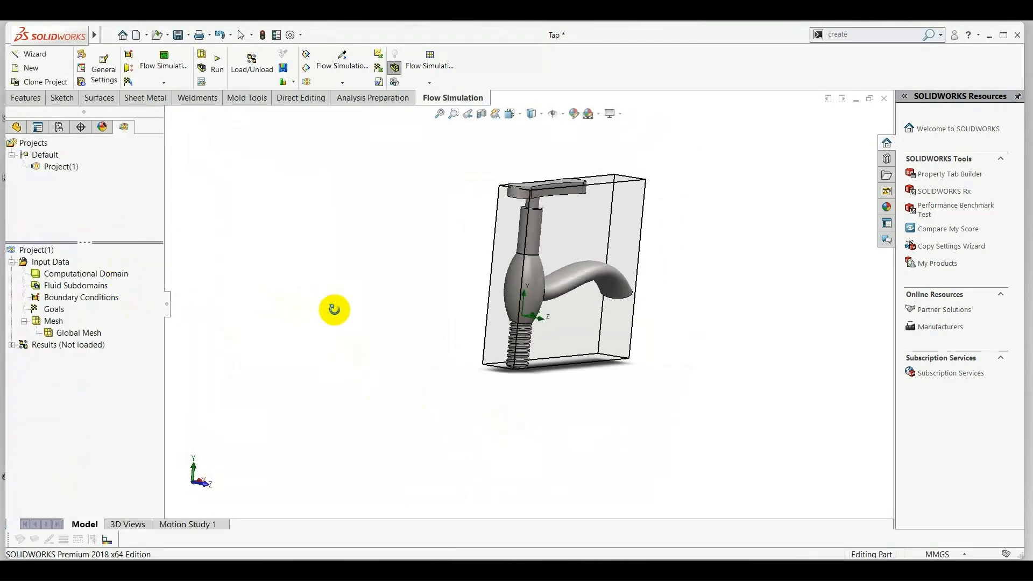
{"action": "left_click", "coordinate": [104, 274]}
{"action": "middle_click_drag", "start_coordinate": [754, 366], "coordinate": [719, 392]}
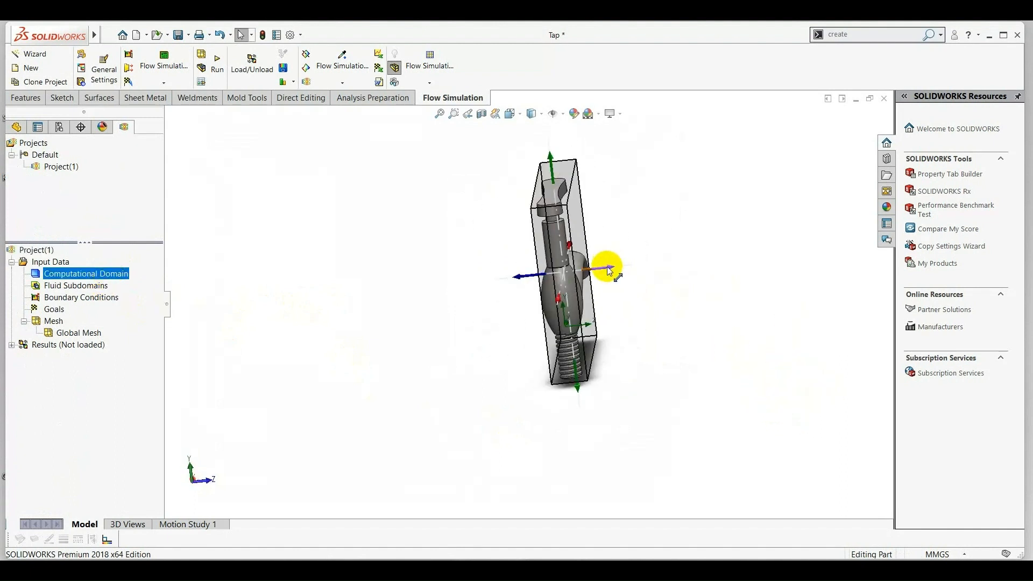
{"action": "left_click_drag", "start_coordinate": [611, 270], "coordinate": [656, 265]}
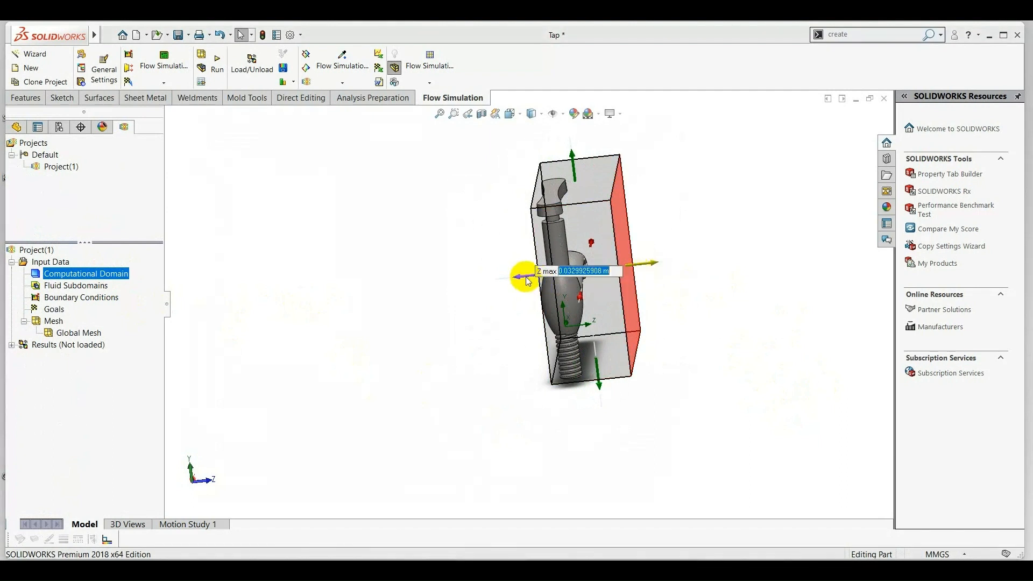
{"action": "left_click_drag", "start_coordinate": [518, 276], "coordinate": [472, 285]}
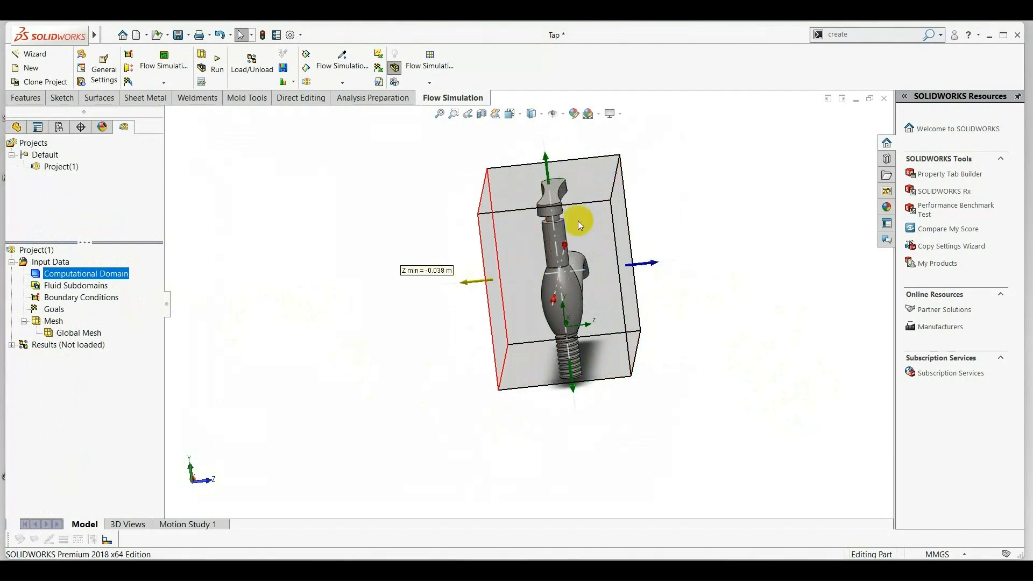
{"action": "left_click_drag", "start_coordinate": [548, 155], "coordinate": [546, 140]}
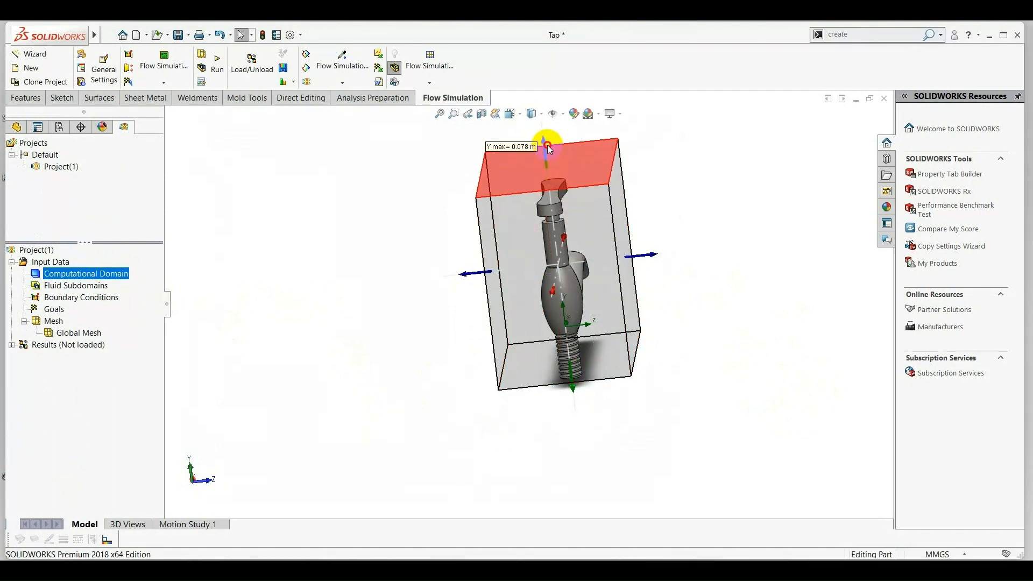
{"action": "left_click_drag", "start_coordinate": [575, 393], "coordinate": [575, 413]}
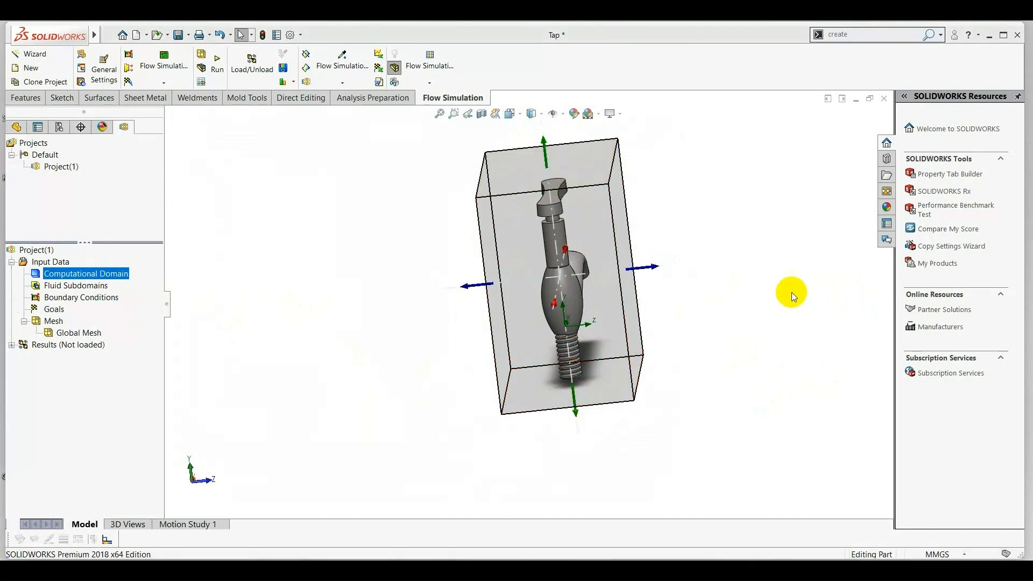
Deselect the computational domain and hide its box around the tap.
{"action": "middle_click_drag", "start_coordinate": [790, 292], "coordinate": [777, 327]}
{"action": "scroll", "coordinate": [777, 327], "scroll_direction": "up", "scroll_amount": 6}
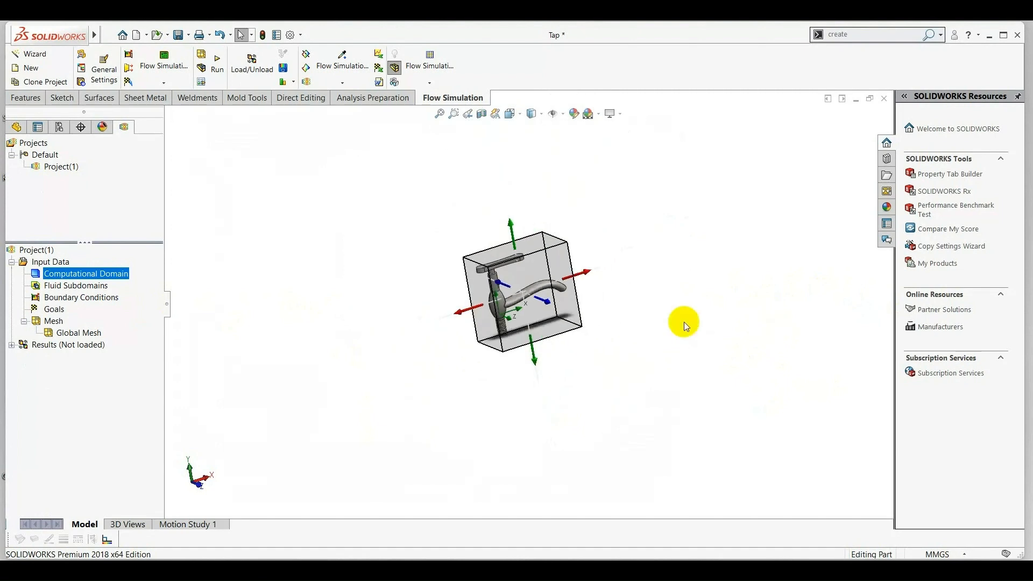
{"action": "left_click", "coordinate": [270, 277]}
{"action": "left_click", "coordinate": [108, 273]}
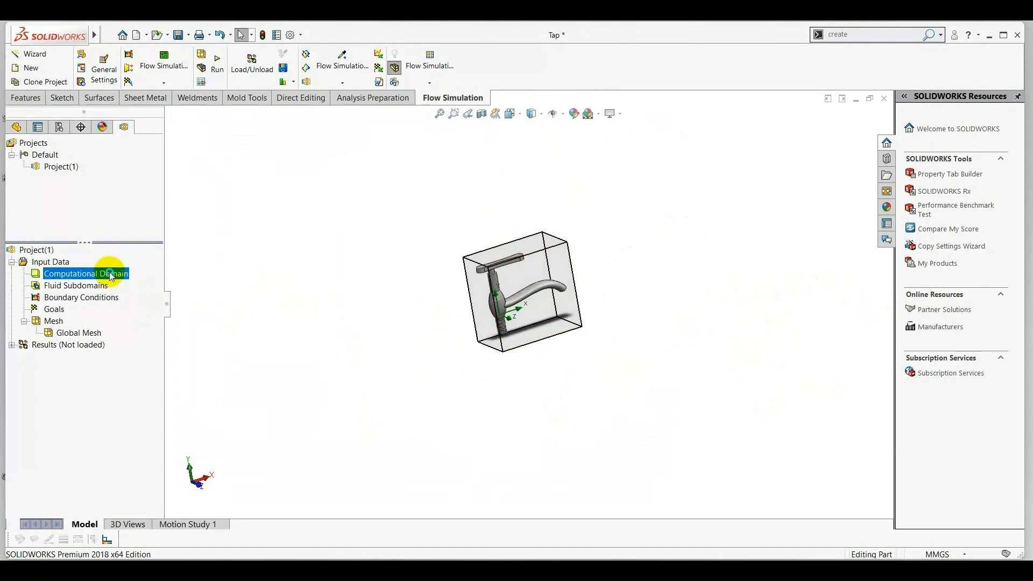
{"action": "right_click", "coordinate": [108, 274]}
{"action": "left_click", "coordinate": [141, 293]}
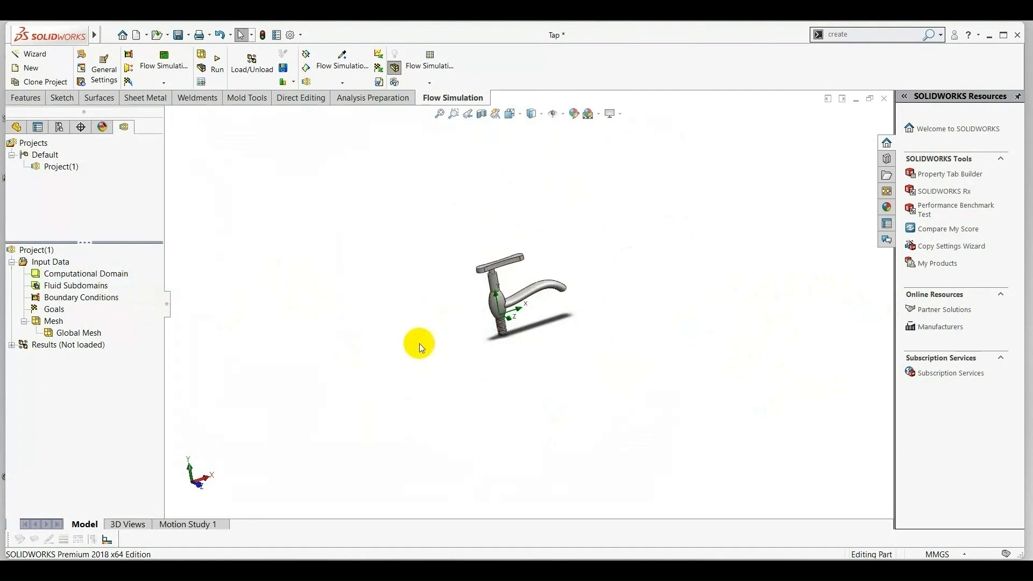
Start an Inlet Mass Flow boundary condition on the inner face of the lid at the threaded inlet (LID2).
{"action": "scroll", "coordinate": [504, 373], "scroll_direction": "down", "scroll_amount": 3}
{"action": "scroll", "coordinate": [504, 371], "scroll_direction": "up", "scroll_amount": 2}
{"action": "scroll", "coordinate": [731, 328], "scroll_direction": "down", "scroll_amount": 1}
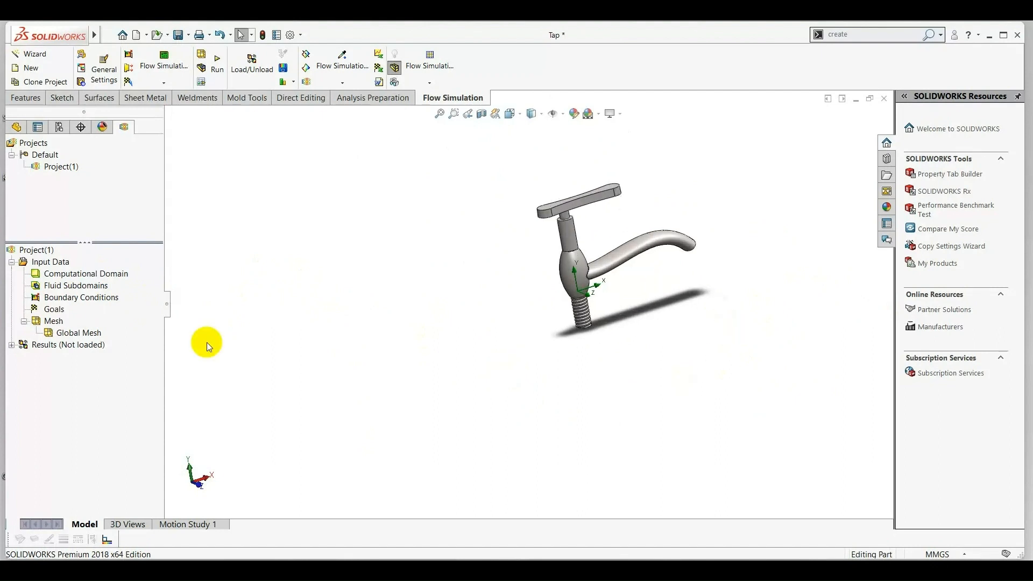
{"action": "right_click", "coordinate": [77, 301]}
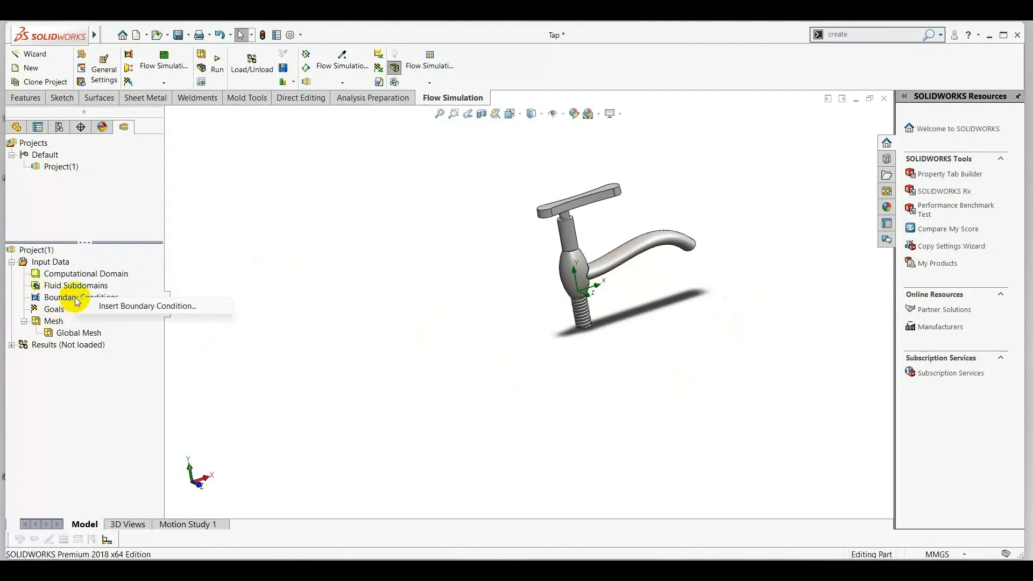
{"action": "left_click", "coordinate": [135, 305]}
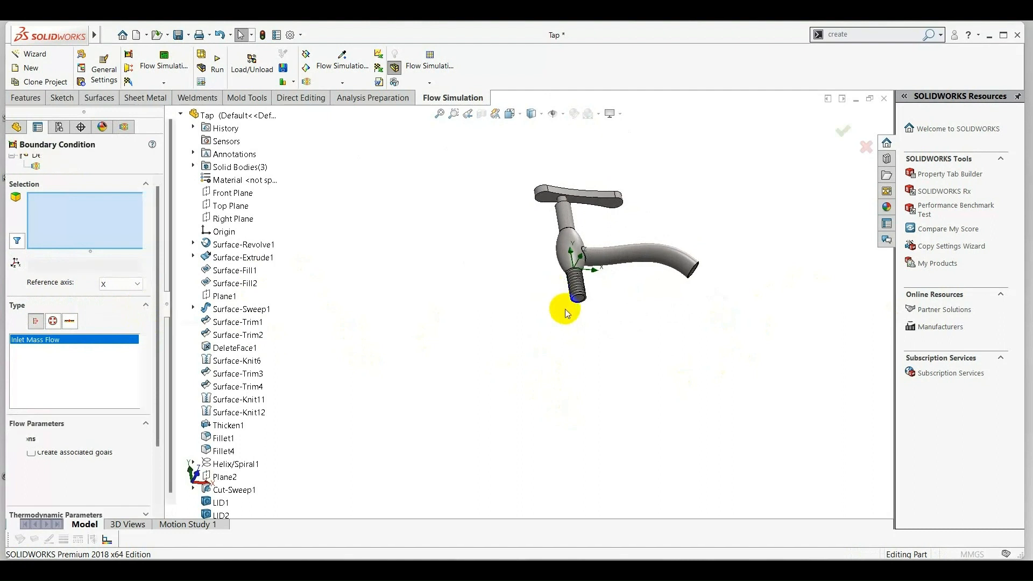
{"action": "scroll", "coordinate": [568, 315], "scroll_direction": "down", "scroll_amount": 3}
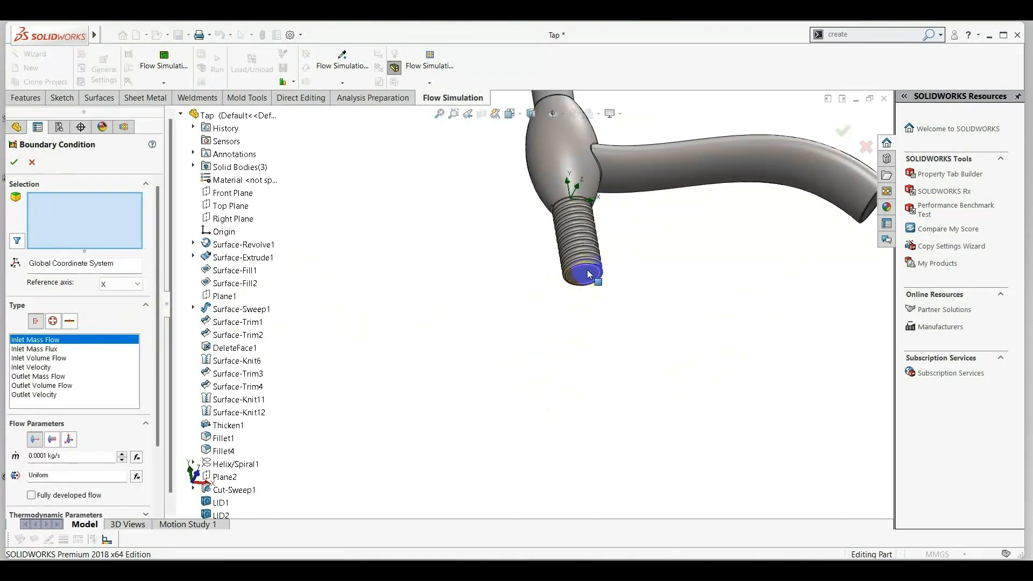
{"action": "right_click", "coordinate": [588, 274]}
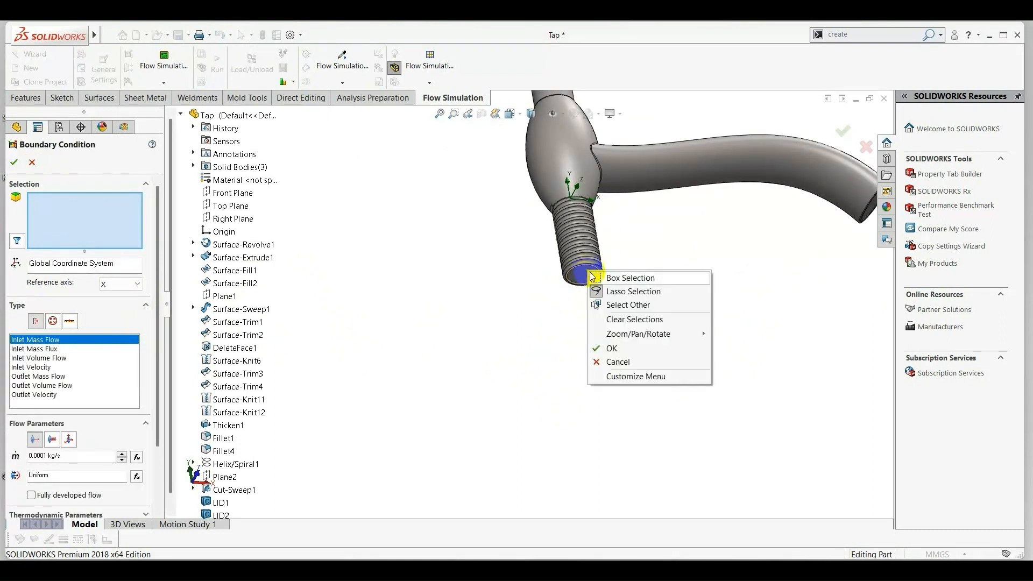
{"action": "left_click", "coordinate": [626, 307]}
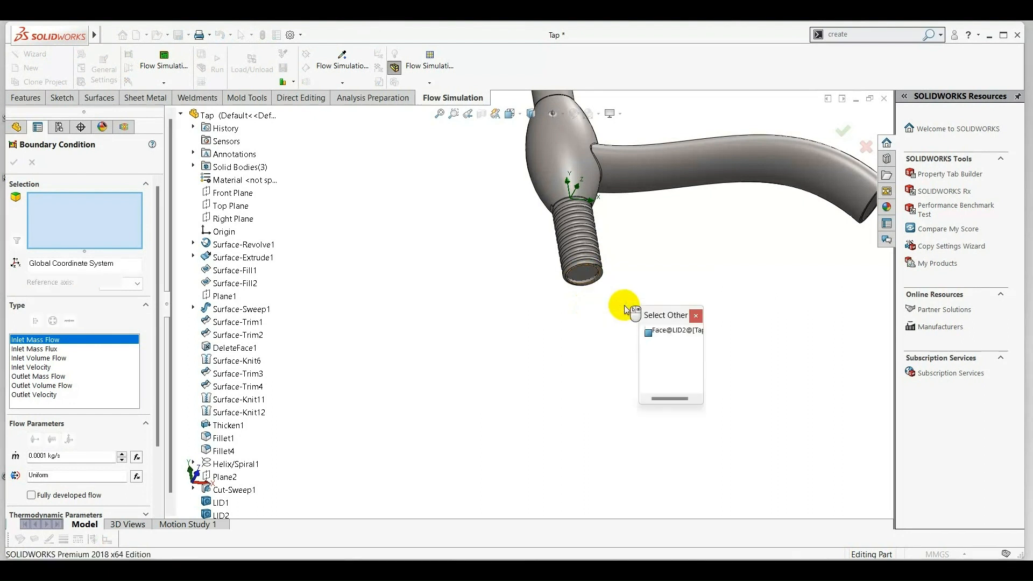
{"action": "left_click", "coordinate": [662, 330]}
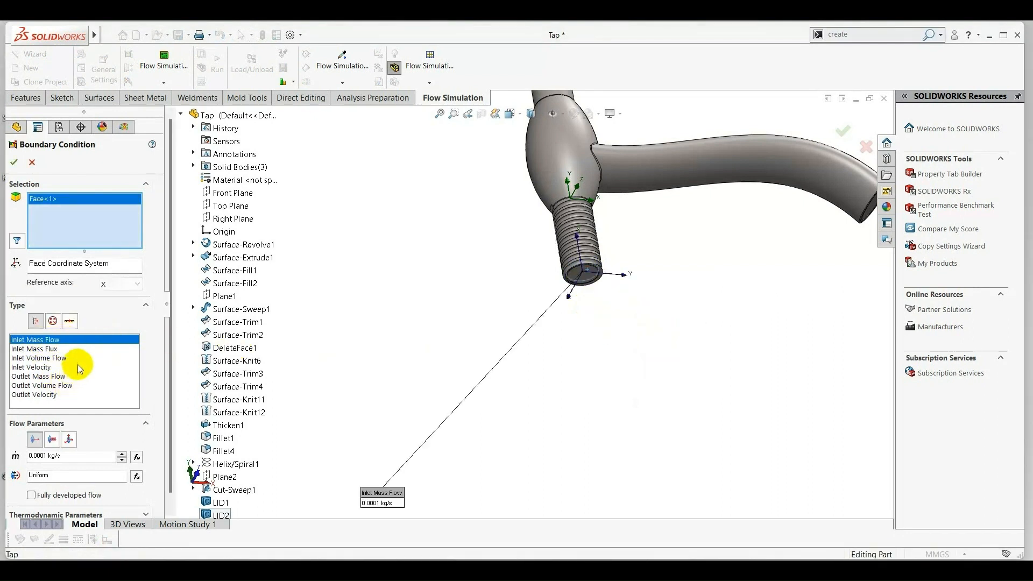
Set the inlet mass flow rate to 6 kg/s with a uniform profile and accept the boundary condition.
{"action": "left_click", "coordinate": [46, 455]}
{"action": "key", "text": "BackSpace"}
{"action": "key", "text": "BackSpace"}
{"action": "key", "text": "BackSpace"}
{"action": "key", "text": "BackSpace"}
{"action": "key", "text": "BackSpace"}
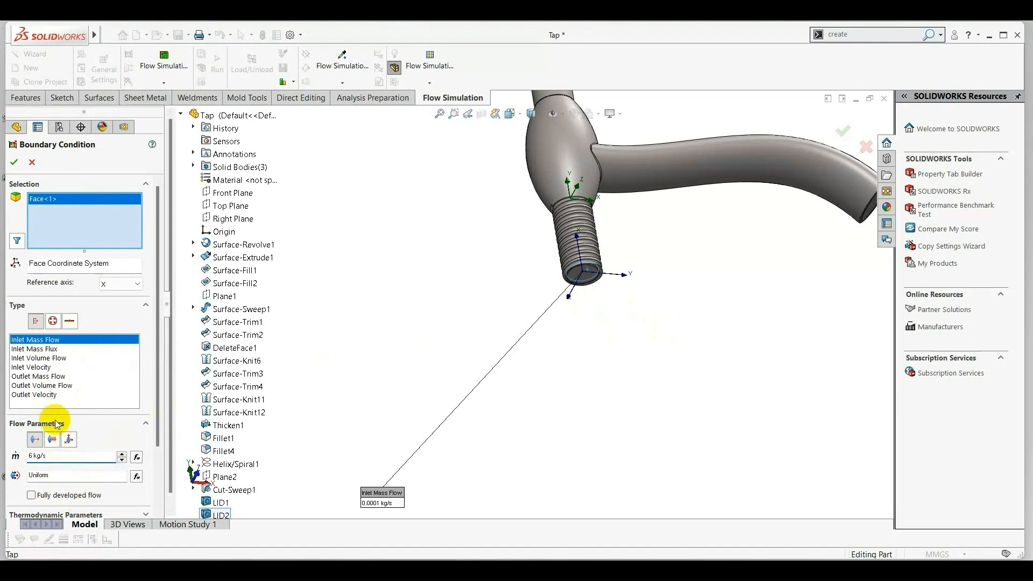
{"action": "scroll", "coordinate": [94, 427], "scroll_direction": "down", "scroll_amount": 3}
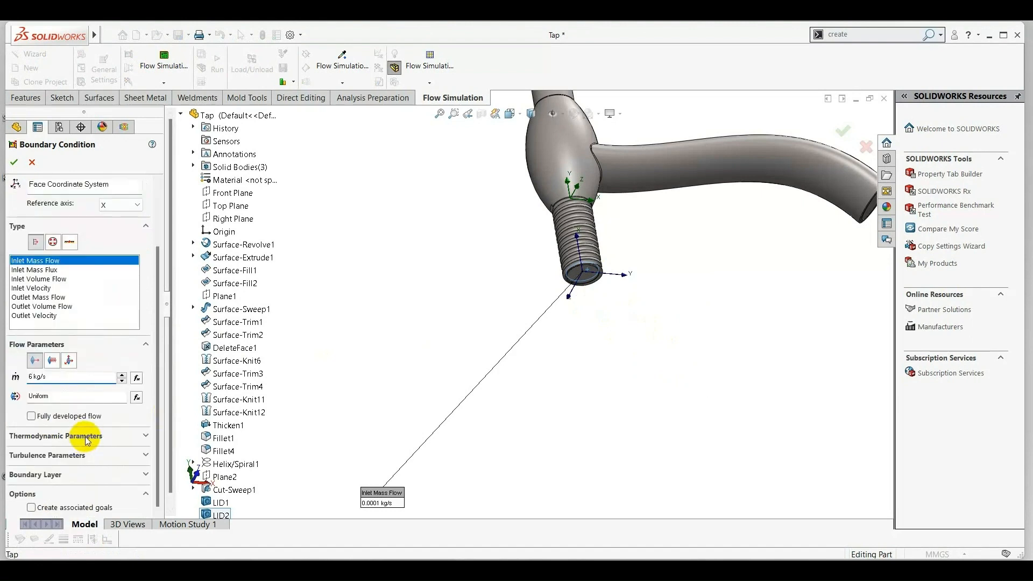
{"action": "scroll", "coordinate": [87, 423], "scroll_direction": "up", "scroll_amount": 3}
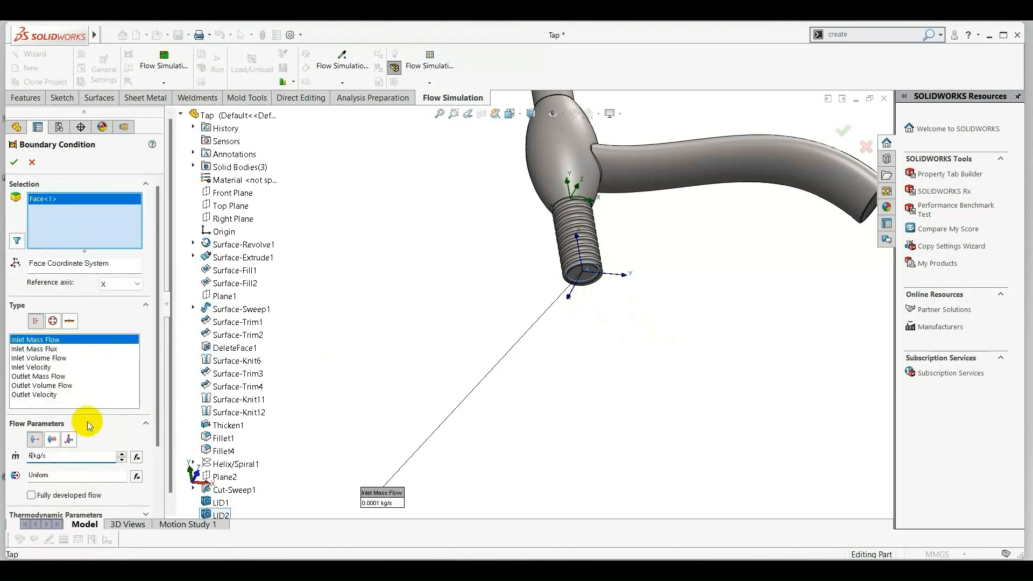
{"action": "left_click", "coordinate": [21, 168]}
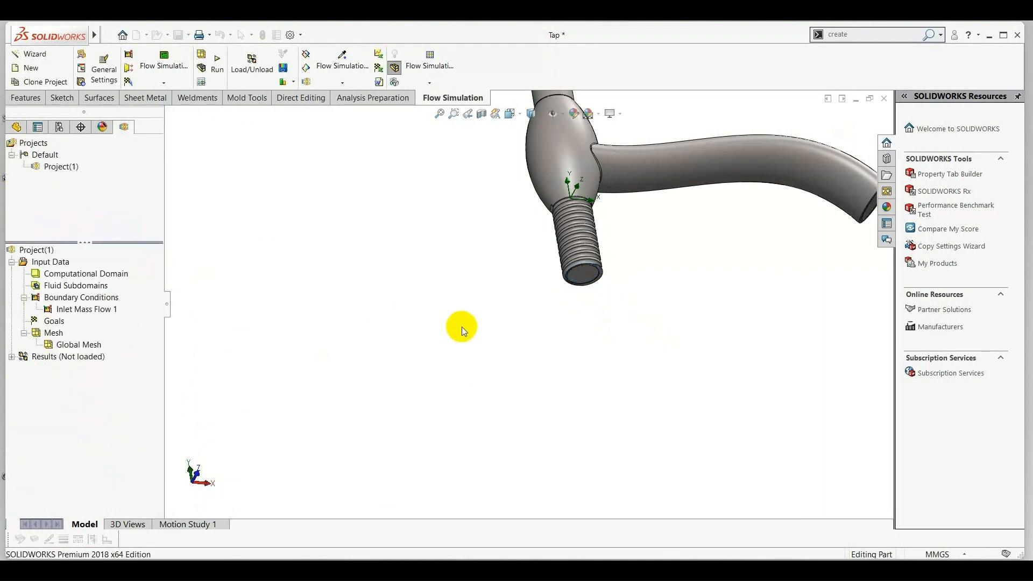
Add an Environment Pressure boundary condition of 101325 Pa and 20.05 °C on the inner face of the spout lid (LID1).
{"action": "scroll", "coordinate": [495, 331], "scroll_direction": "up", "scroll_amount": 3}
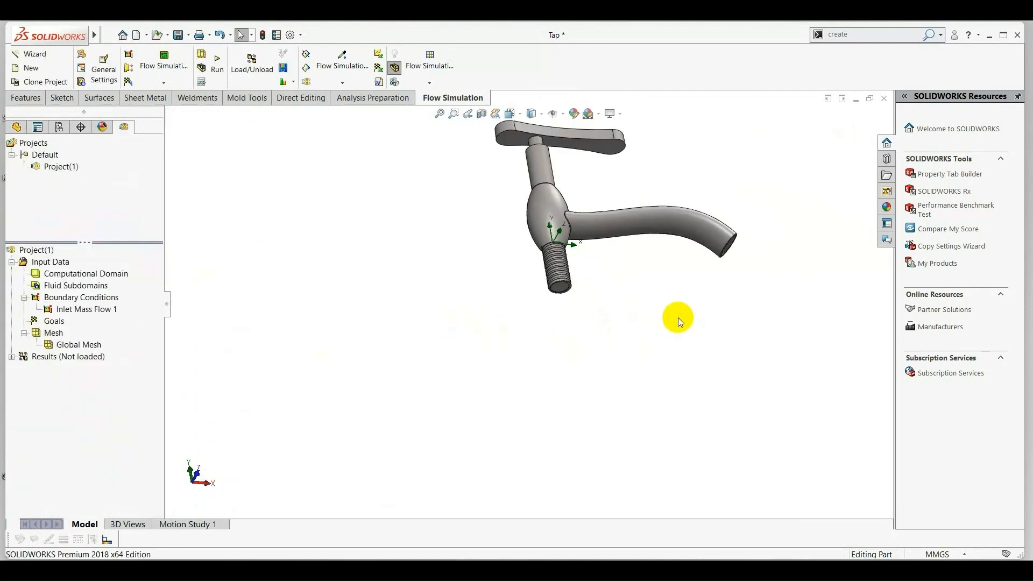
{"action": "middle_click_drag", "start_coordinate": [677, 317], "coordinate": [646, 317]}
{"action": "right_click", "coordinate": [91, 299]}
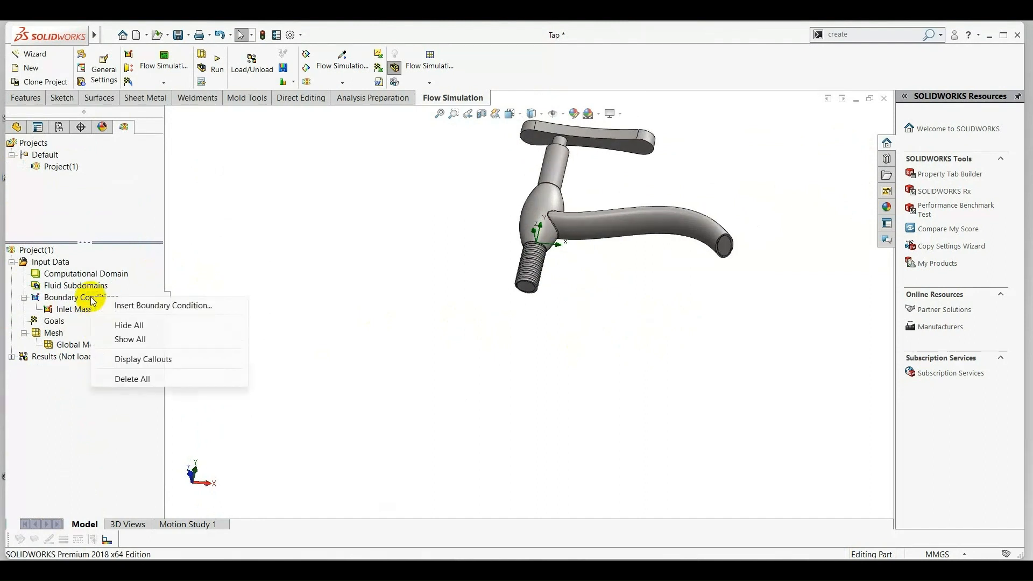
{"action": "left_click", "coordinate": [141, 304]}
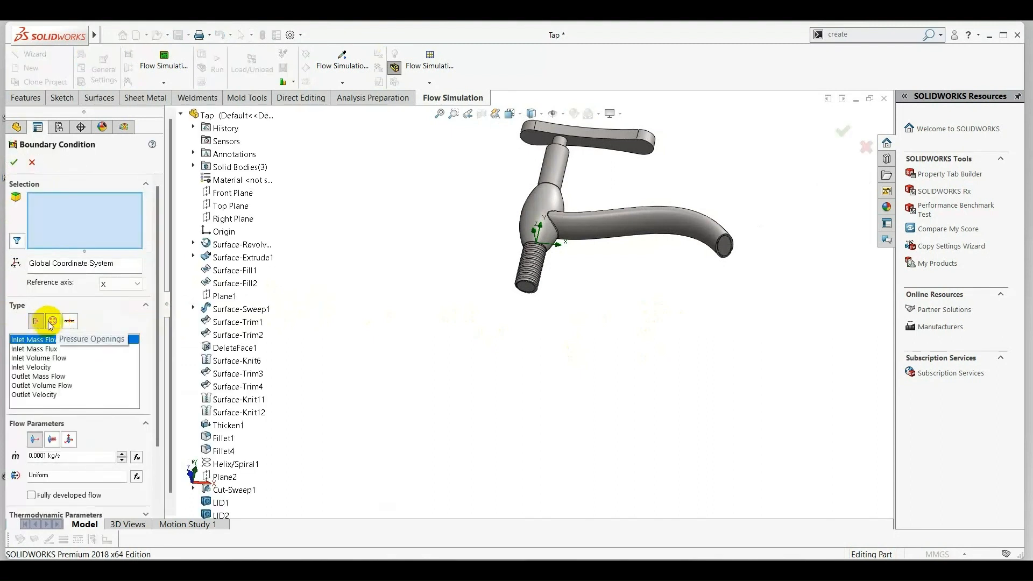
{"action": "left_click", "coordinate": [52, 322]}
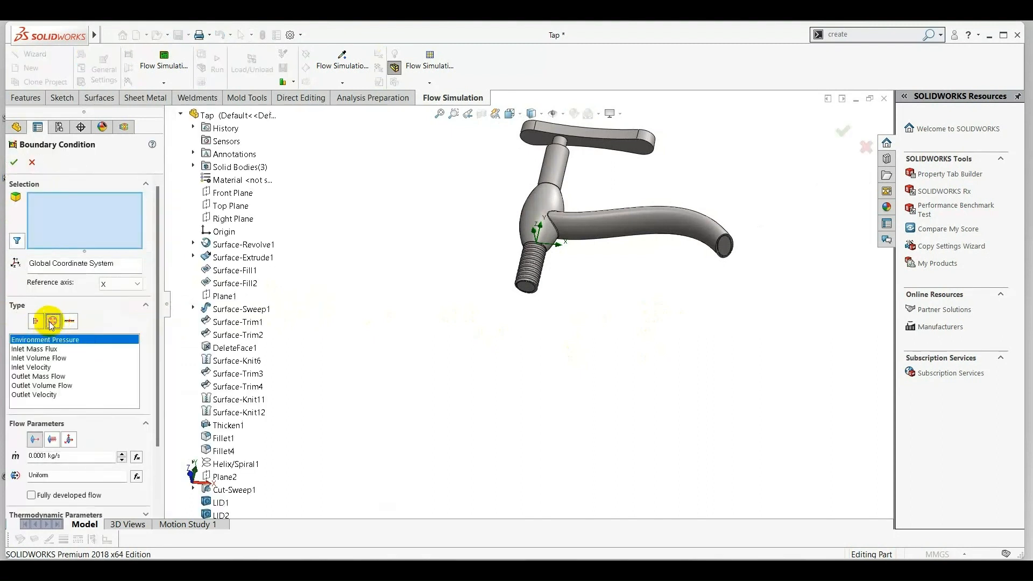
{"action": "right_click", "coordinate": [723, 247]}
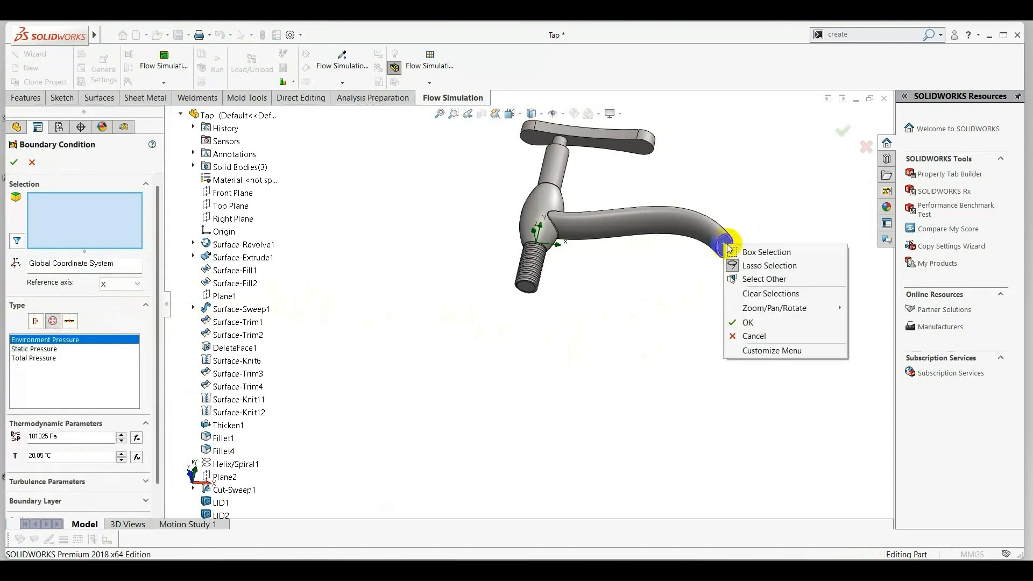
{"action": "left_click", "coordinate": [751, 278]}
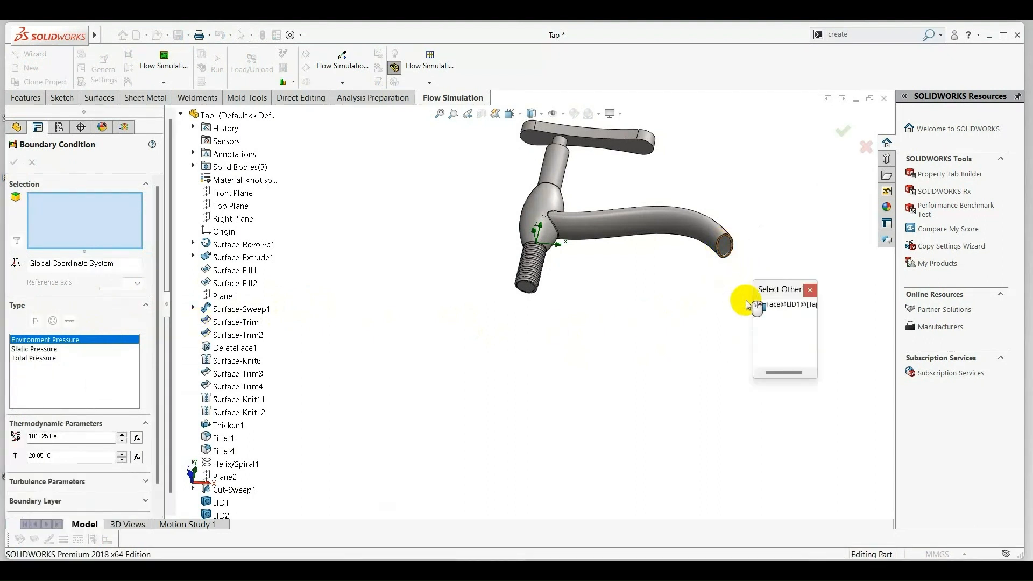
{"action": "left_click", "coordinate": [780, 305]}
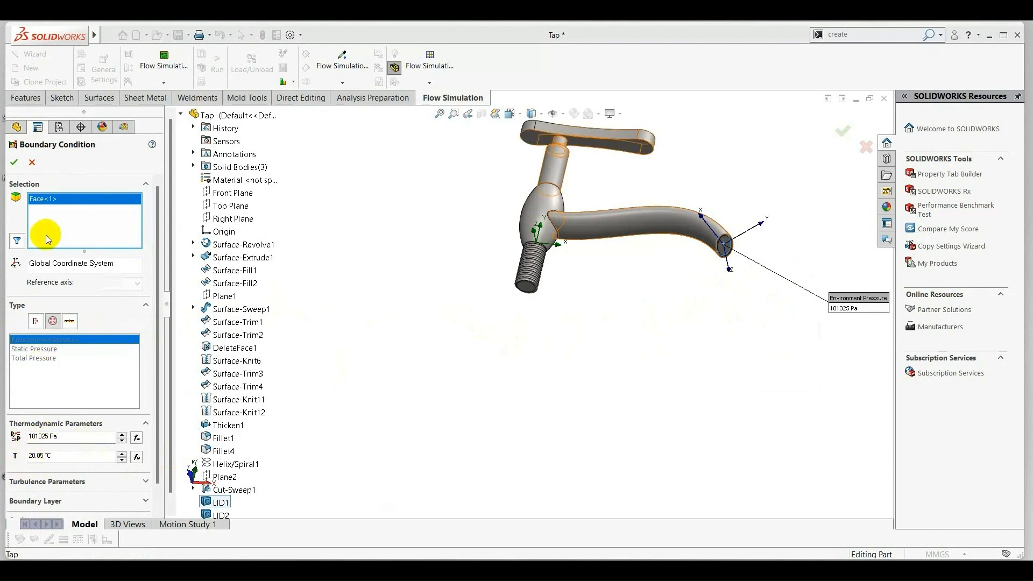
{"action": "left_click", "coordinate": [15, 164]}
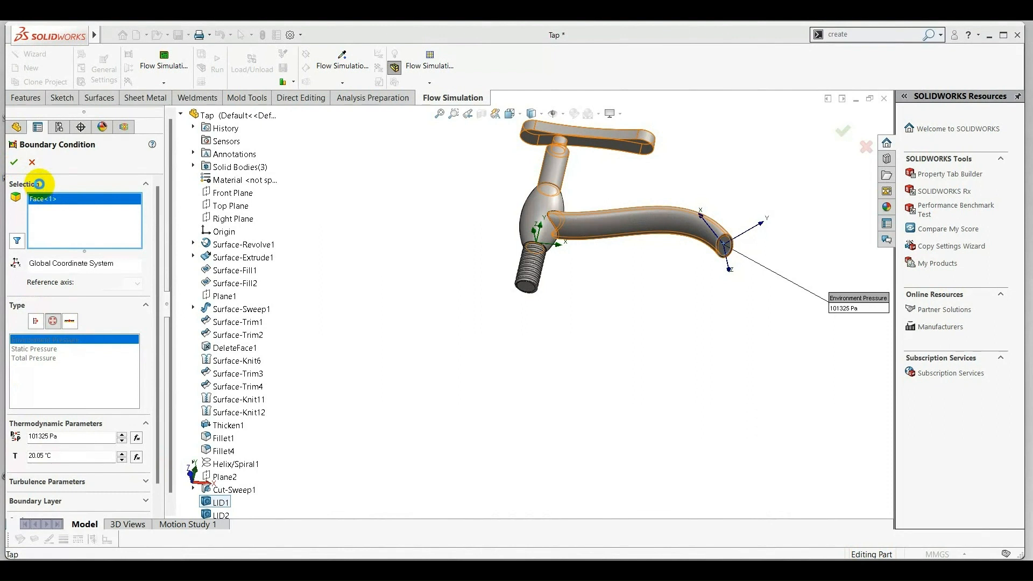
{"action": "left_click", "coordinate": [15, 163]}
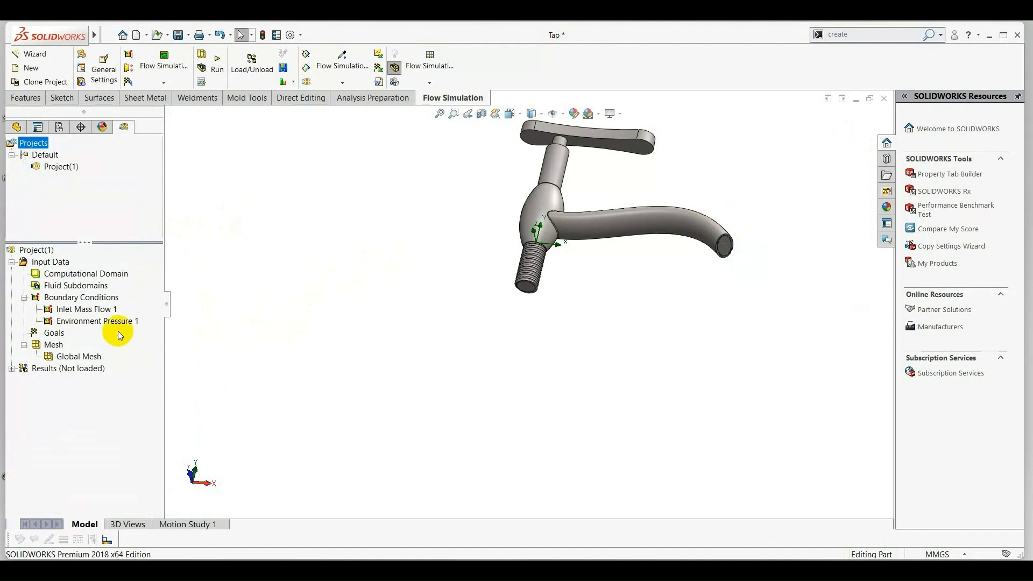
Add global goals for maximum static pressure, maximum total pressure and mass flow rate.
{"action": "right_click", "coordinate": [51, 334]}
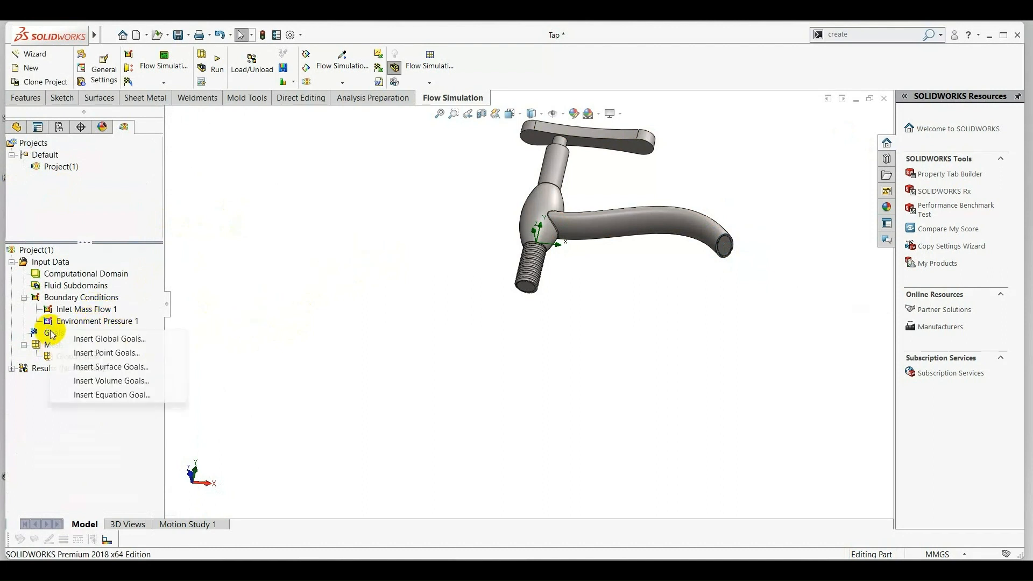
{"action": "left_click", "coordinate": [92, 340]}
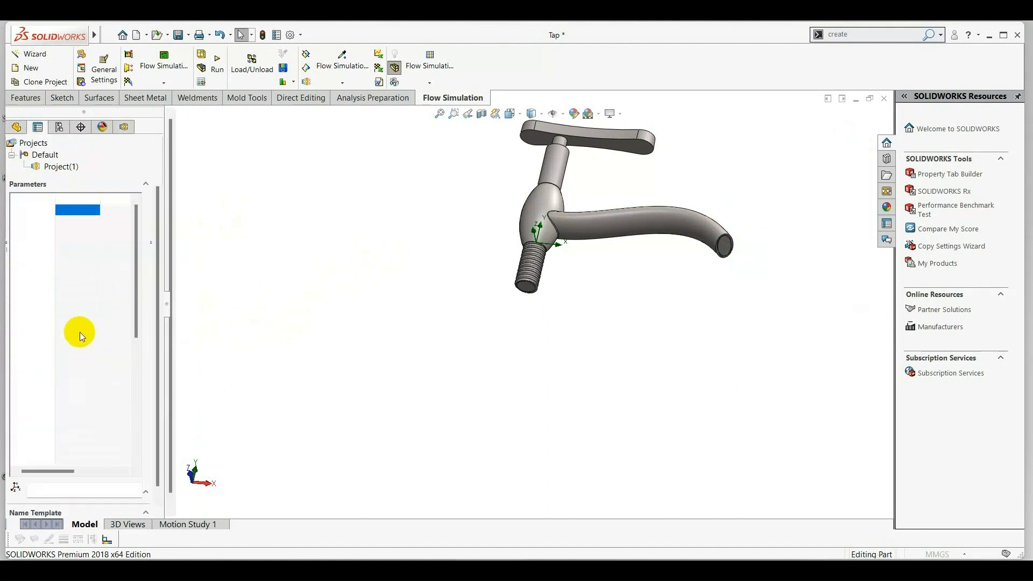
{"action": "left_click", "coordinate": [95, 210]}
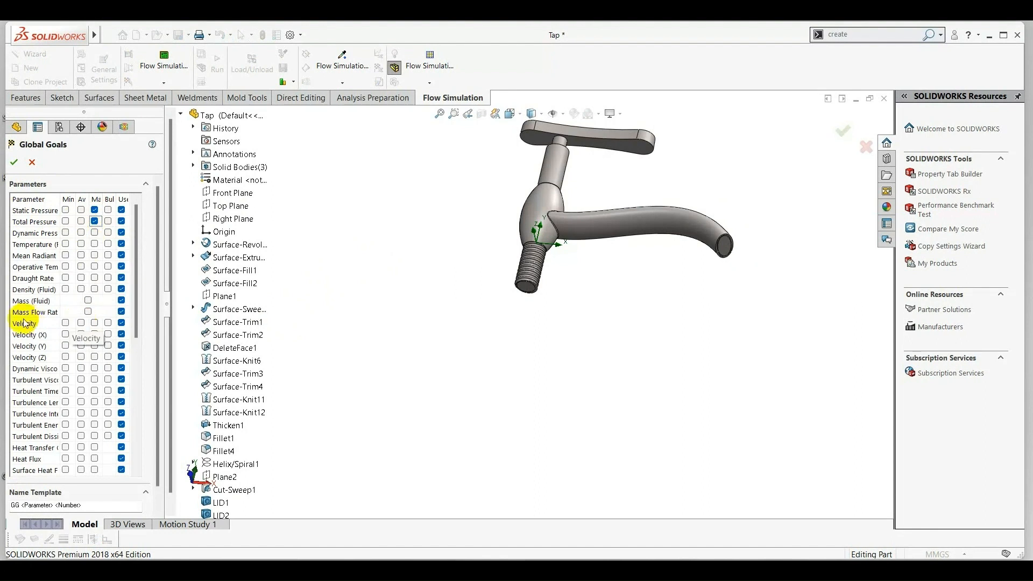
{"action": "left_click", "coordinate": [84, 312]}
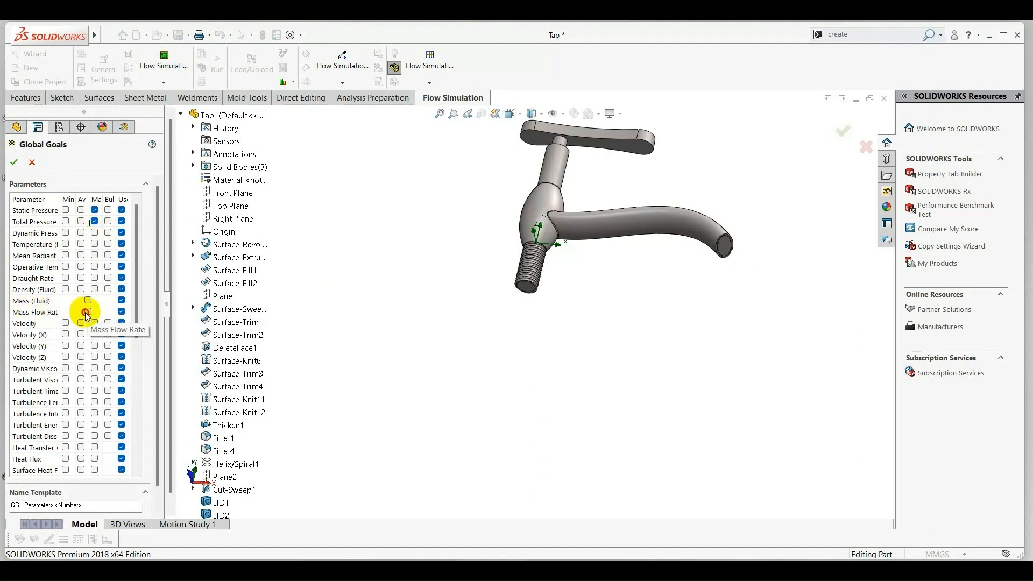
{"action": "left_click", "coordinate": [14, 161]}
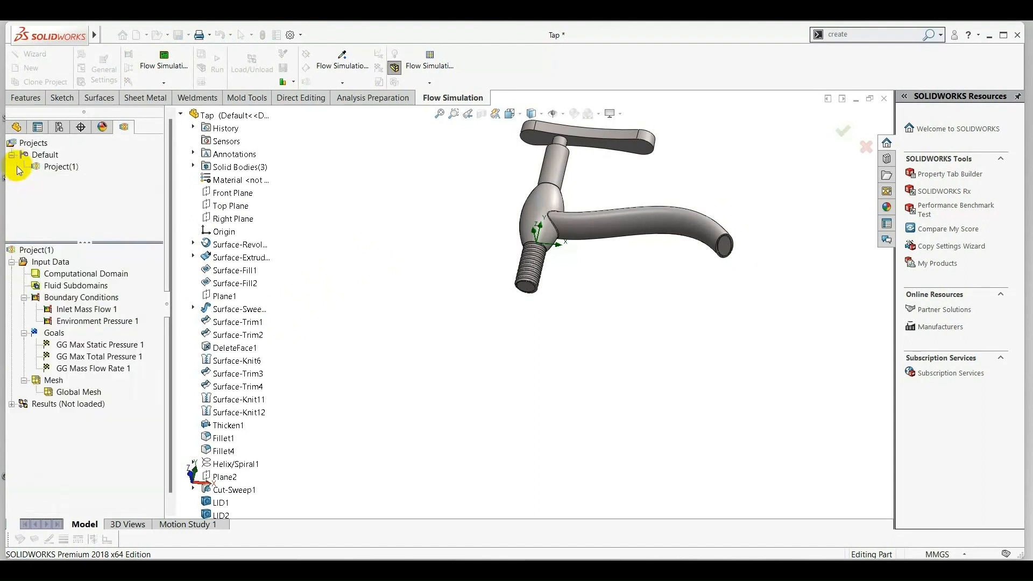
Accept the automatic global mesh settings at level 3 without advanced channel refinement.
{"action": "right_click", "coordinate": [56, 381]}
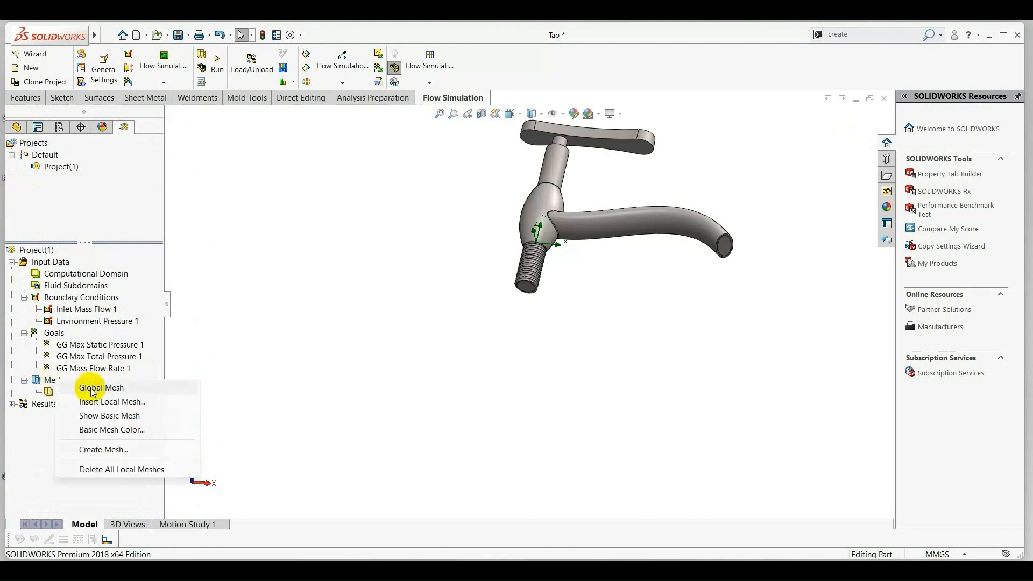
{"action": "left_click", "coordinate": [92, 388]}
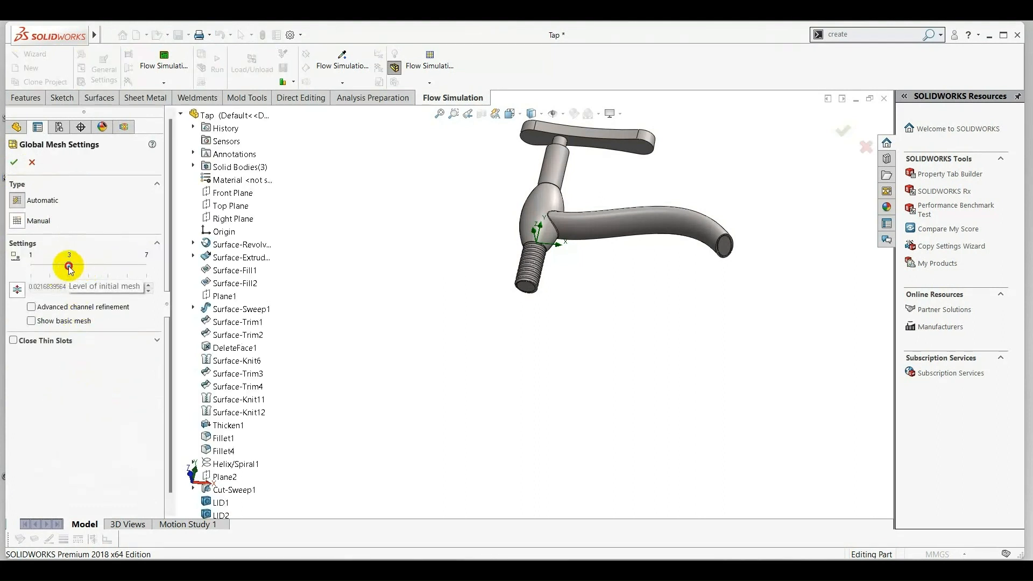
{"action": "left_click", "coordinate": [14, 162]}
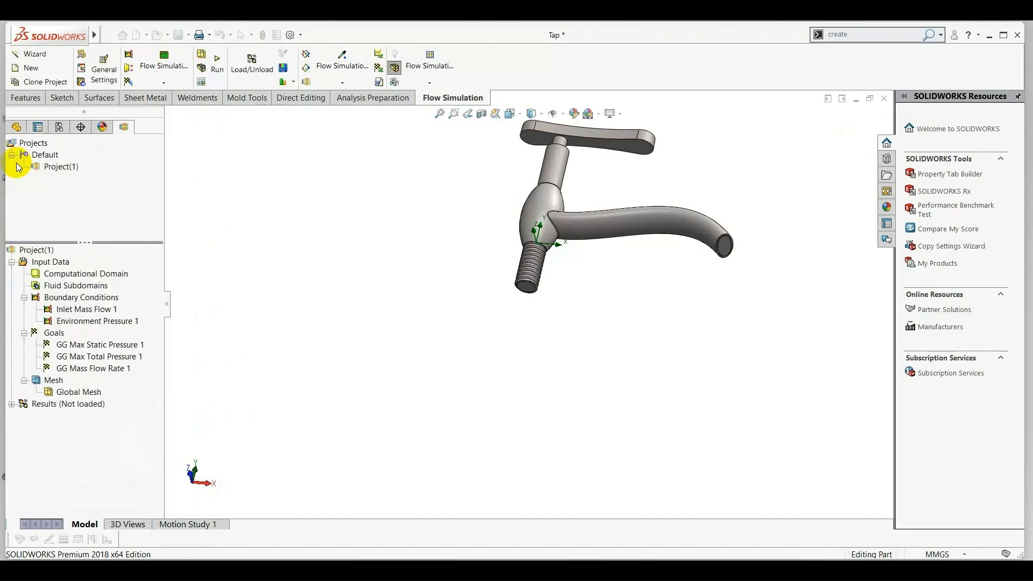
Run a new calculation on this computer using all cores with results loading, and minimize the solver windows once solved.
{"action": "left_click", "coordinate": [218, 65]}
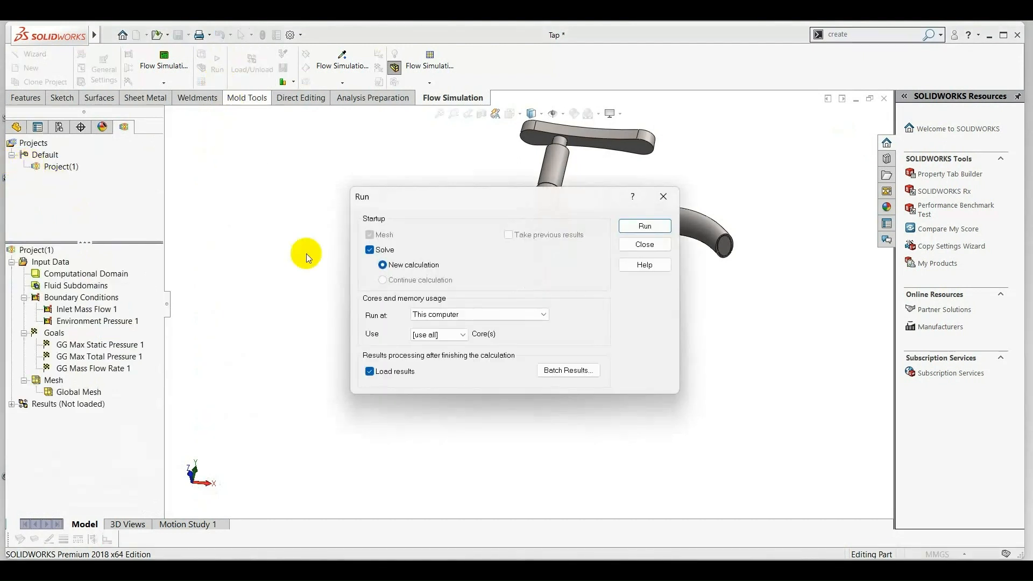
{"action": "left_click", "coordinate": [644, 226]}
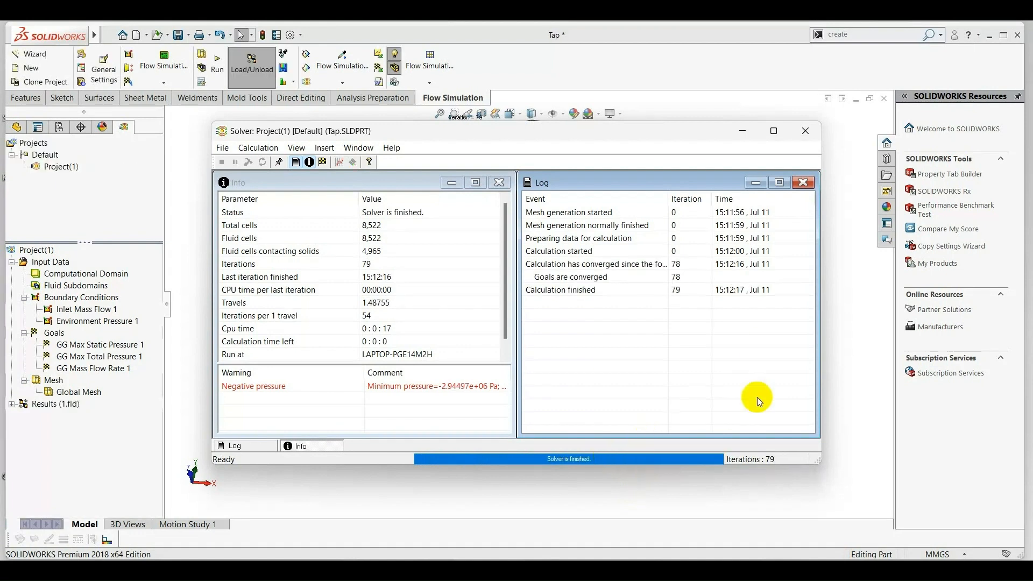
{"action": "left_click", "coordinate": [758, 182]}
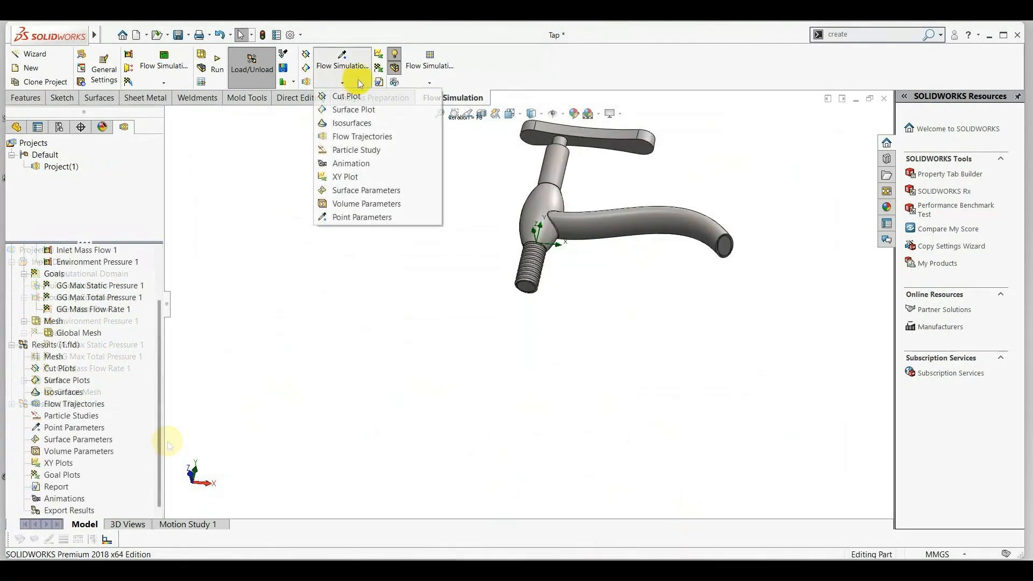
Adjust the tap's model transparency for viewing the results and confirm the setting.
{"action": "left_click", "coordinate": [430, 82]}
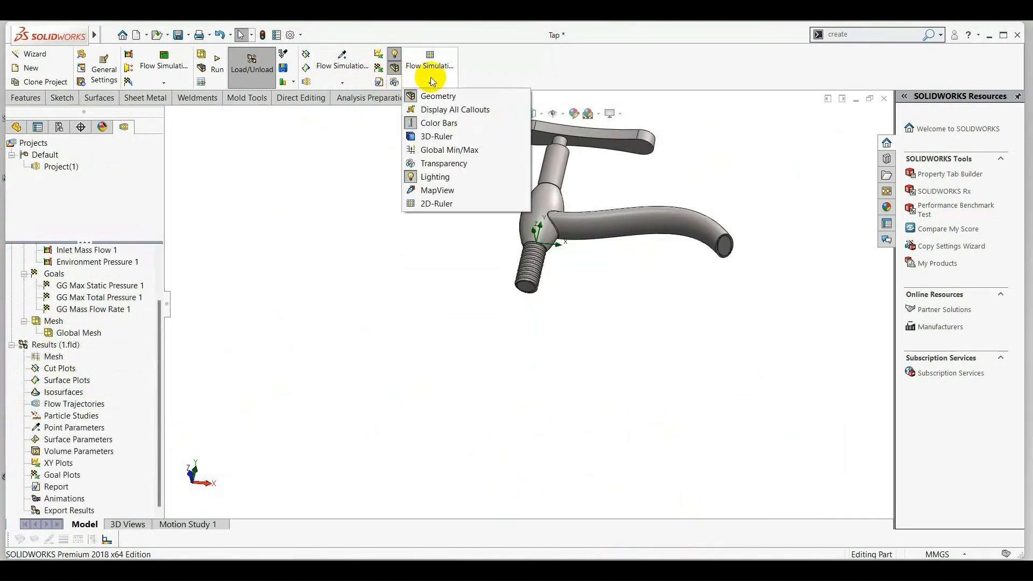
{"action": "left_click", "coordinate": [431, 81]}
{"action": "left_click", "coordinate": [430, 81]}
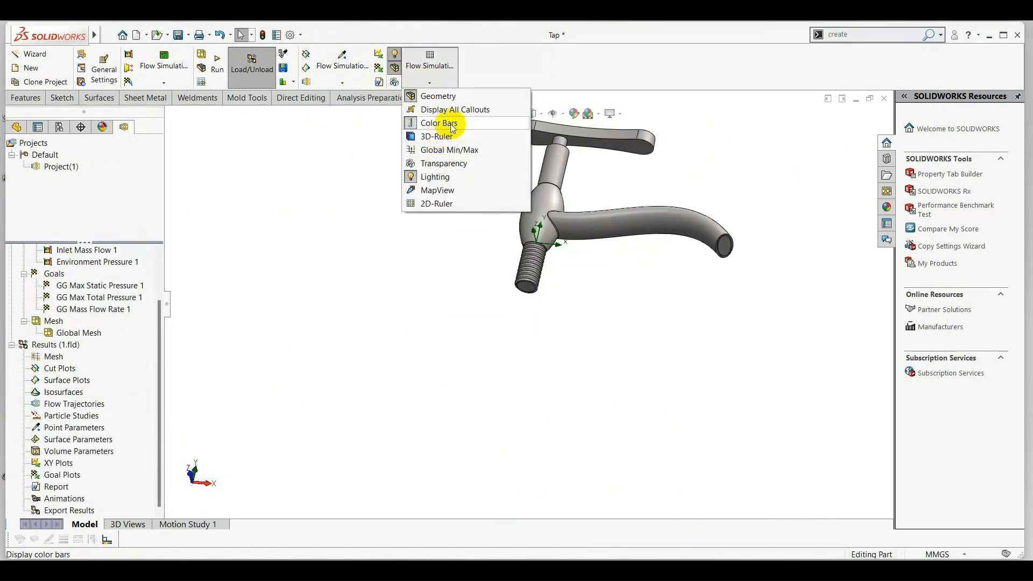
{"action": "left_click", "coordinate": [440, 163]}
{"action": "left_click_drag", "start_coordinate": [506, 299], "coordinate": [472, 299]}
{"action": "left_click", "coordinate": [457, 336]}
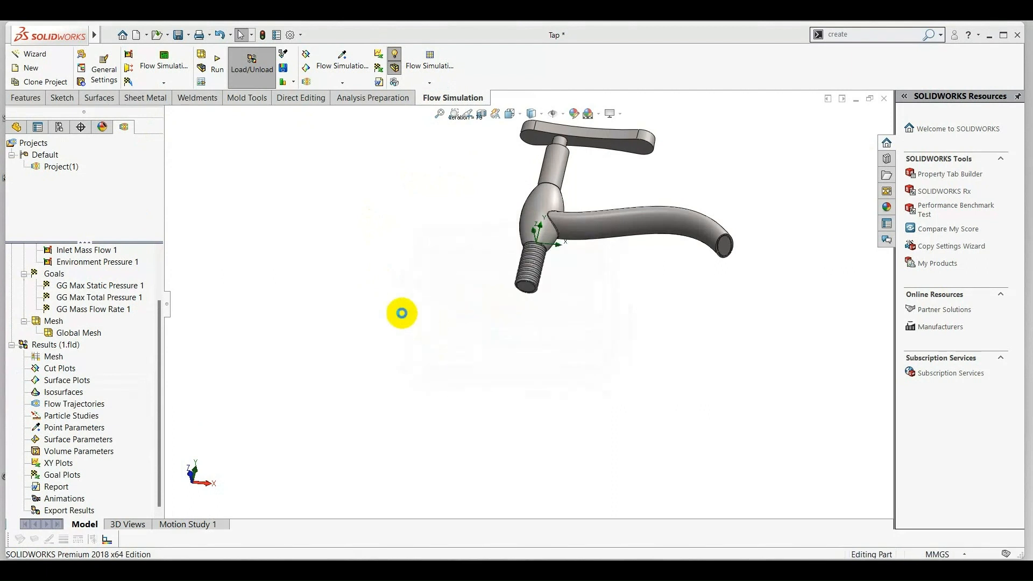
{"action": "mouse_move", "coordinate": [404, 311]}
{"action": "middle_mouse_down"}
{"action": "mouse_move", "coordinate": [422, 261]}
{"action": "mouse_move", "coordinate": [441, 254]}
{"action": "mouse_move", "coordinate": [445, 330]}
{"action": "middle_mouse_up"}
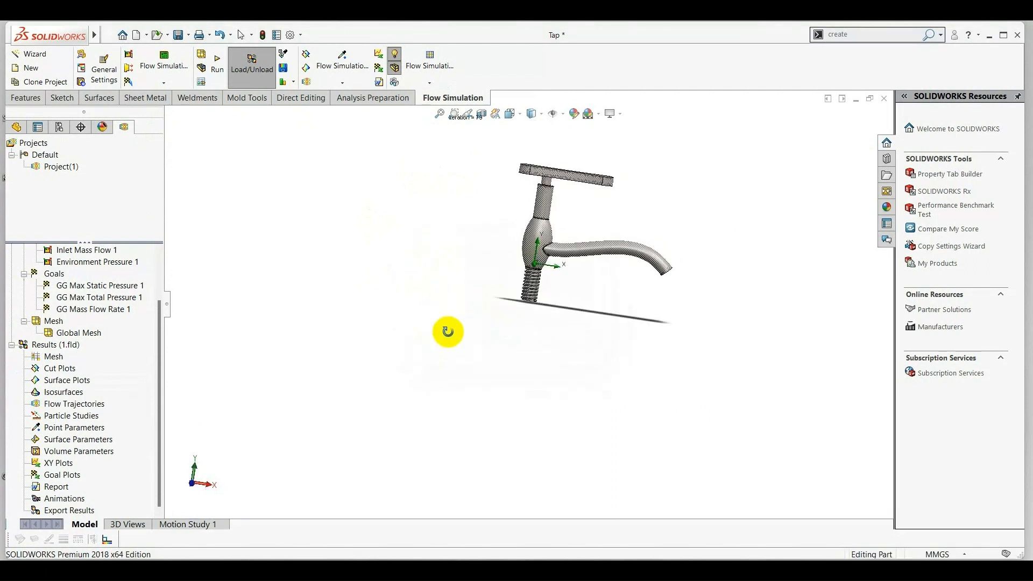
Start a new flow trajectories plot and pick the LID2 face at the threaded inlet as a starting face.
{"action": "right_click", "coordinate": [80, 406]}
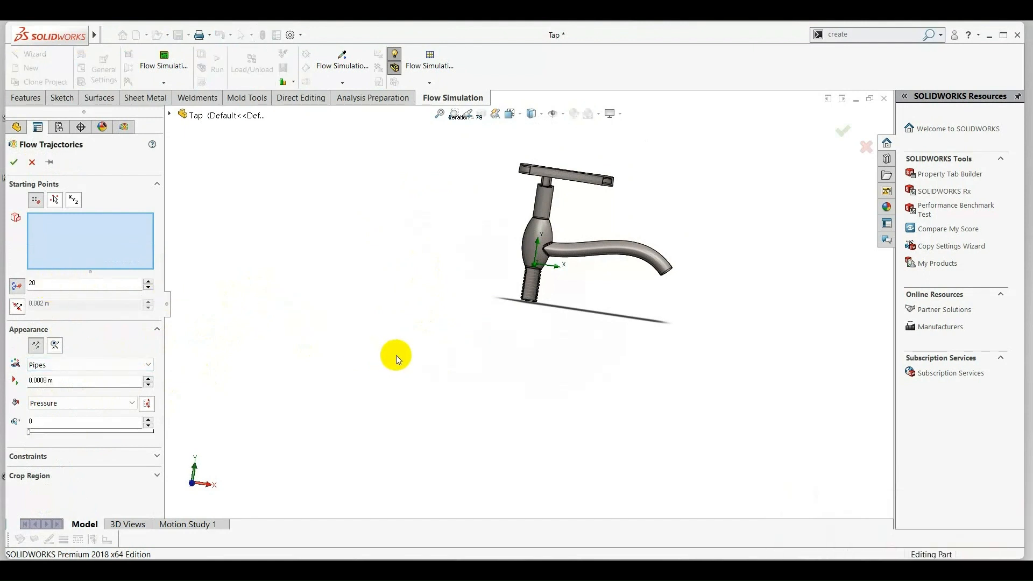
{"action": "middle_click_drag", "start_coordinate": [396, 353], "coordinate": [472, 318]}
{"action": "scroll", "coordinate": [472, 315], "scroll_direction": "down", "scroll_amount": 4}
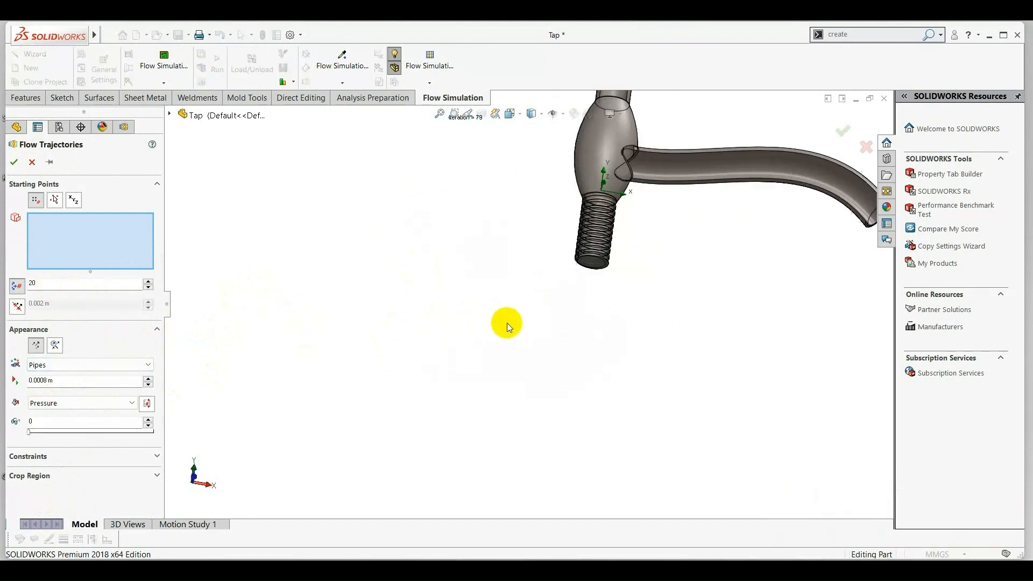
{"action": "right_click", "coordinate": [592, 263]}
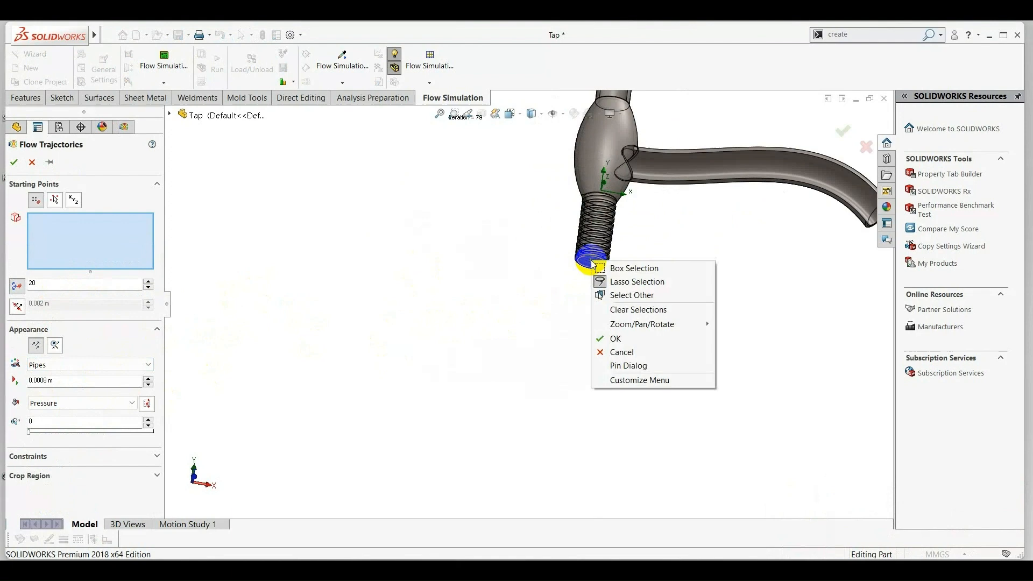
{"action": "left_click", "coordinate": [632, 295]}
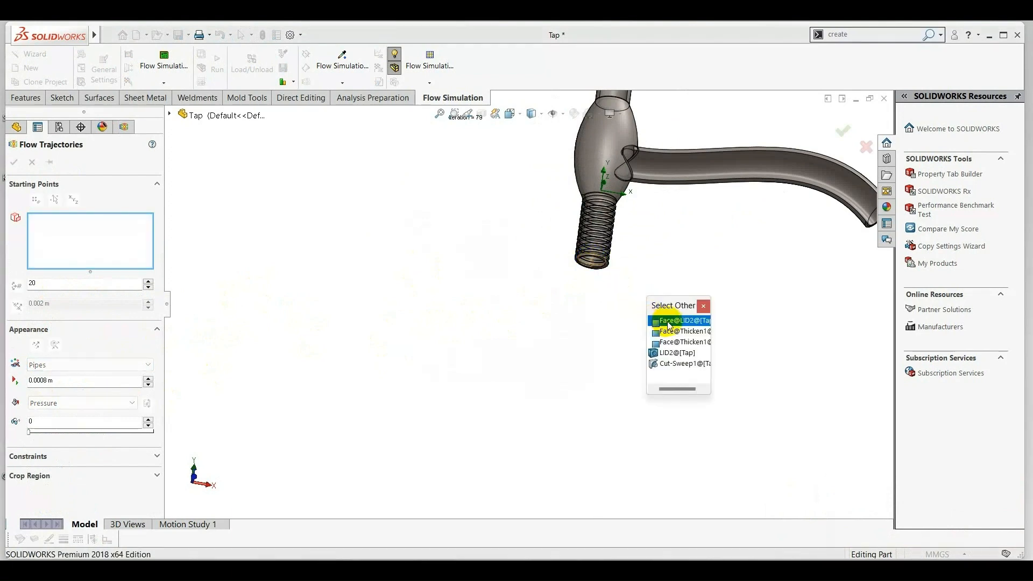
{"action": "left_click", "coordinate": [667, 320]}
Add the LID1 face at the spout outlet as the second starting face for the flow trajectories.
{"action": "scroll", "coordinate": [699, 307], "scroll_direction": "up", "scroll_amount": 4}
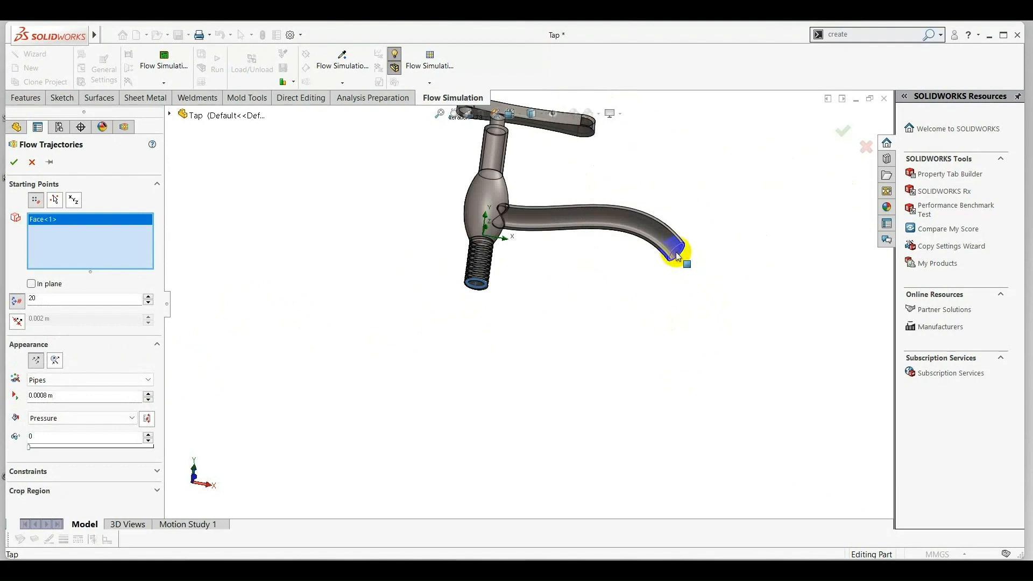
{"action": "right_click", "coordinate": [676, 257]}
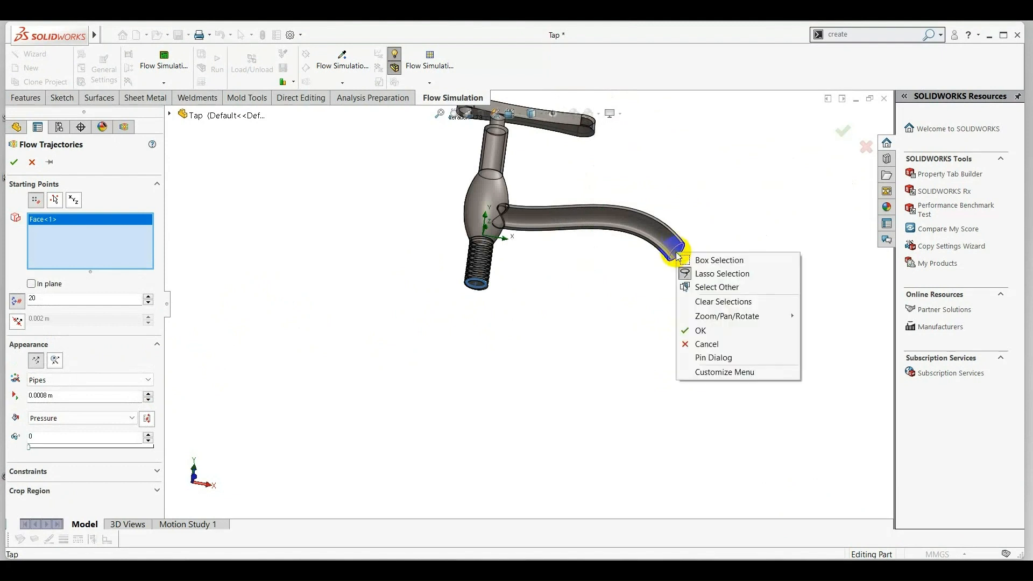
{"action": "left_click", "coordinate": [717, 285]}
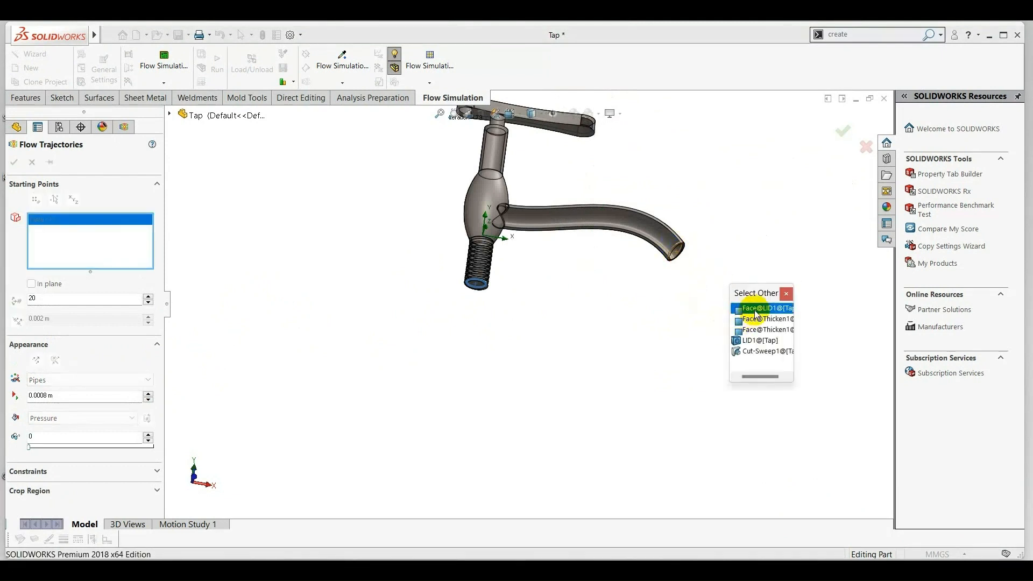
{"action": "left_click", "coordinate": [741, 309]}
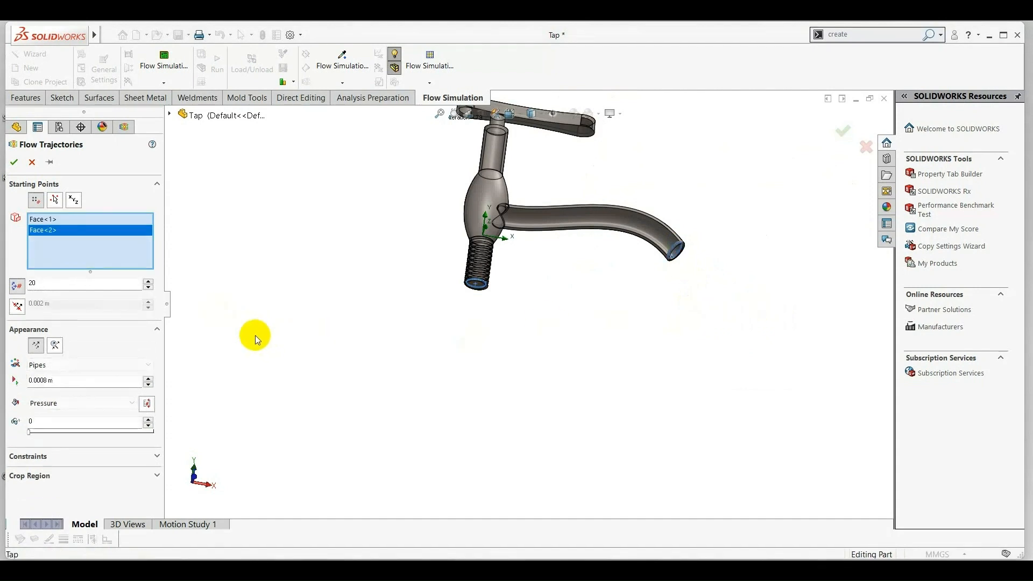
Set the number of trajectory points to 40 and create the plot as pipes coloured by pressure.
{"action": "double_click", "coordinate": [38, 284]}
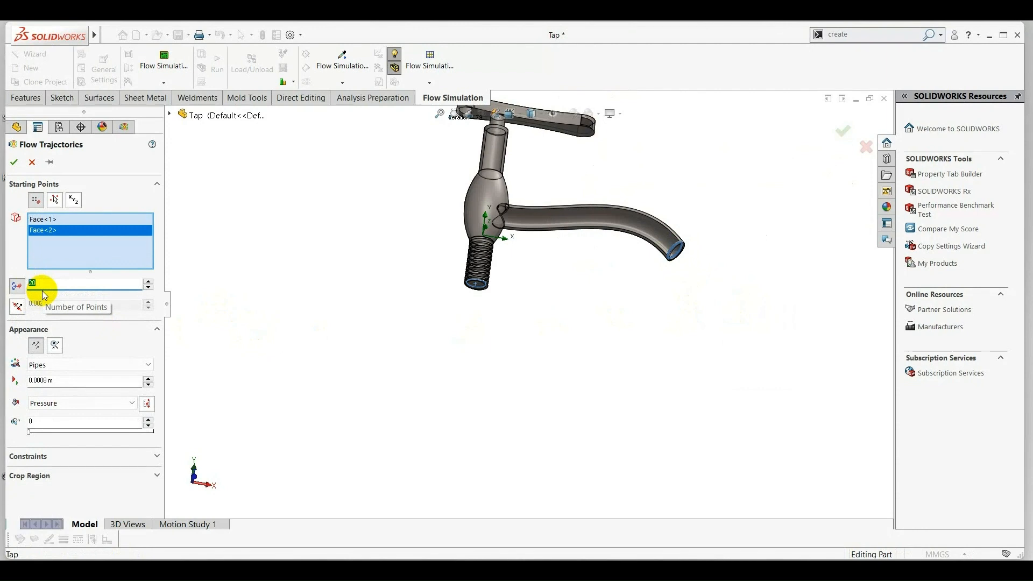
{"action": "left_click", "coordinate": [99, 340]}
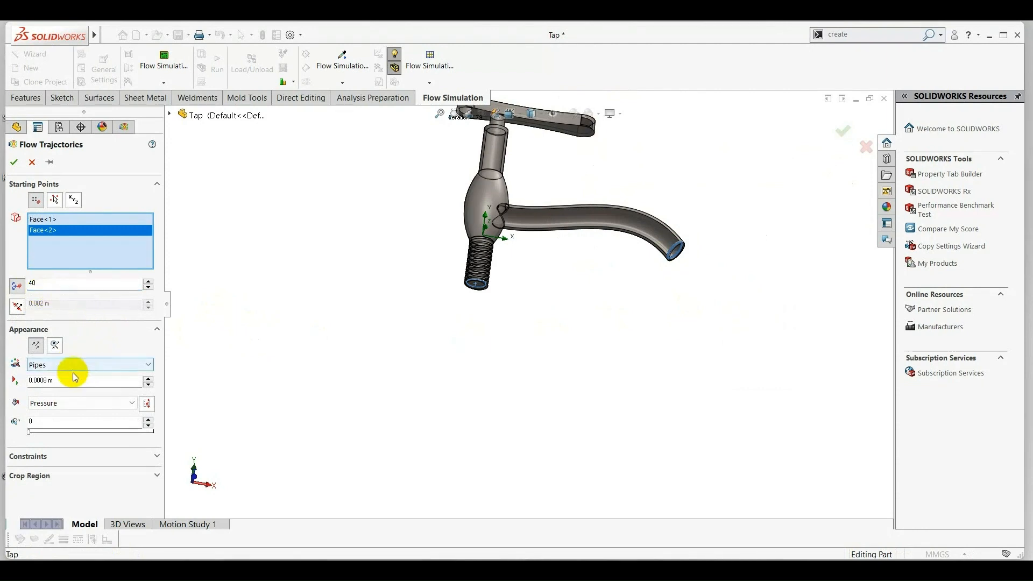
{"action": "left_click", "coordinate": [15, 163]}
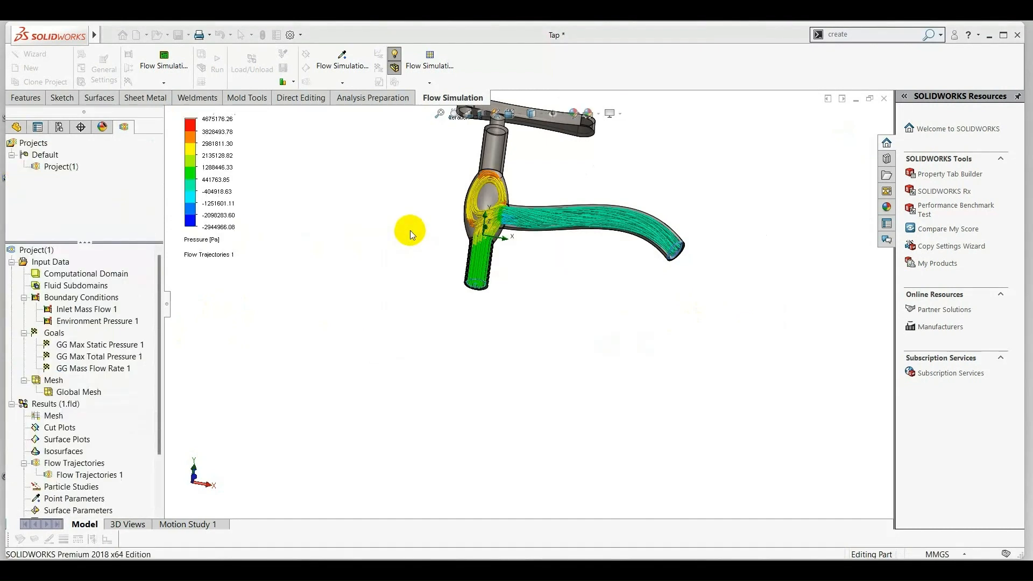
Inspect the flow trajectories in the tap, play their animation without saving it, and close the animation.
{"action": "middle_click_drag", "start_coordinate": [416, 256], "coordinate": [418, 291]}
{"action": "scroll", "coordinate": [555, 165], "scroll_direction": "down", "scroll_amount": 2}
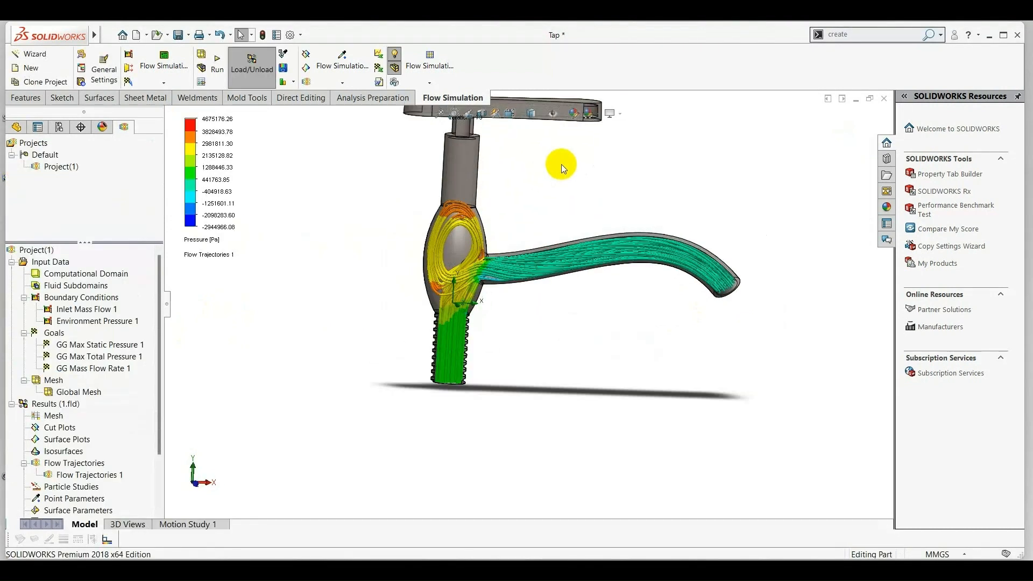
{"action": "scroll", "coordinate": [562, 162], "scroll_direction": "up", "scroll_amount": 3}
{"action": "scroll", "coordinate": [422, 226], "scroll_direction": "down", "scroll_amount": 1}
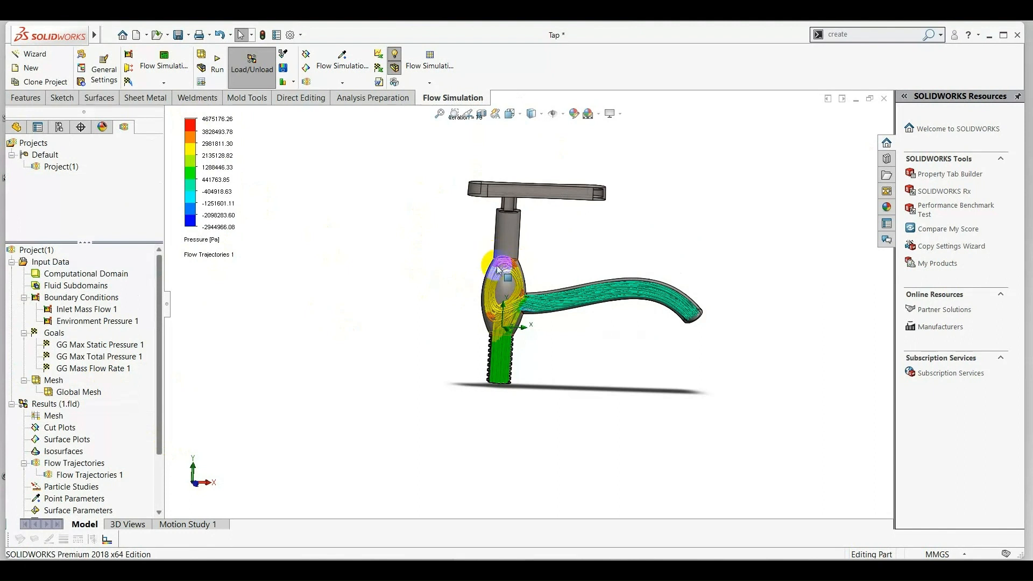
{"action": "left_click", "coordinate": [77, 475]}
{"action": "right_click", "coordinate": [81, 477]}
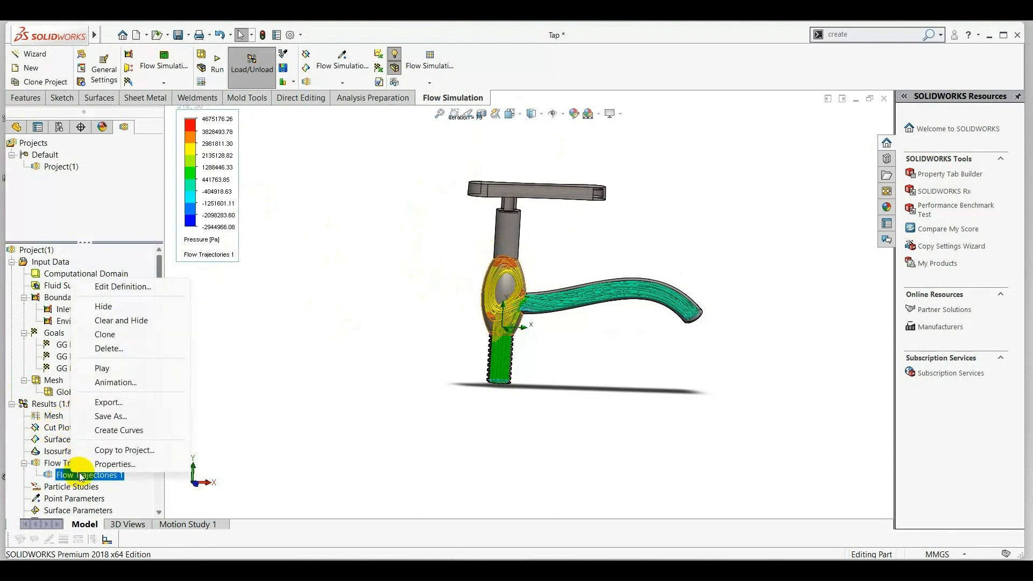
{"action": "left_click", "coordinate": [127, 383]}
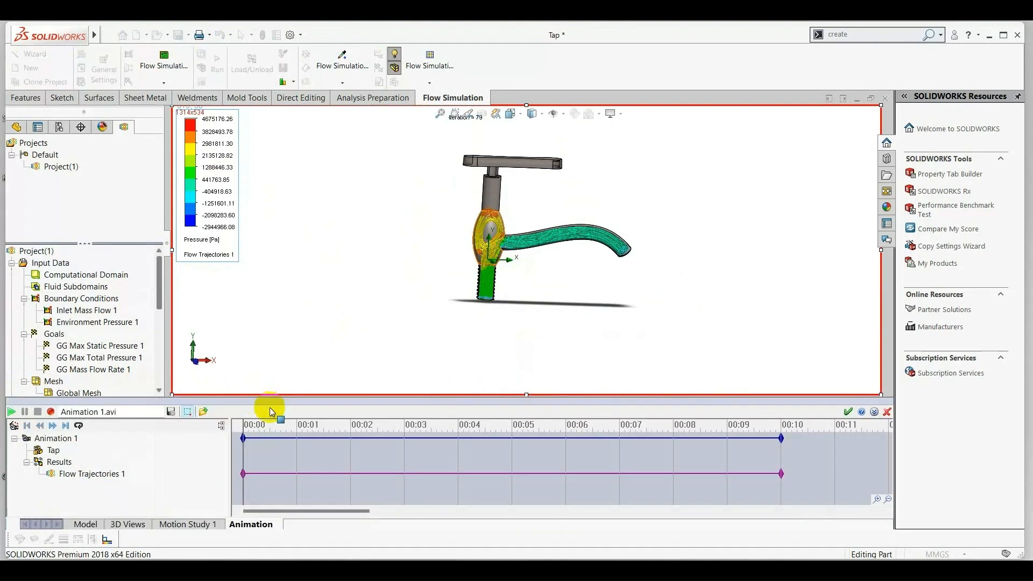
{"action": "left_click", "coordinate": [11, 413]}
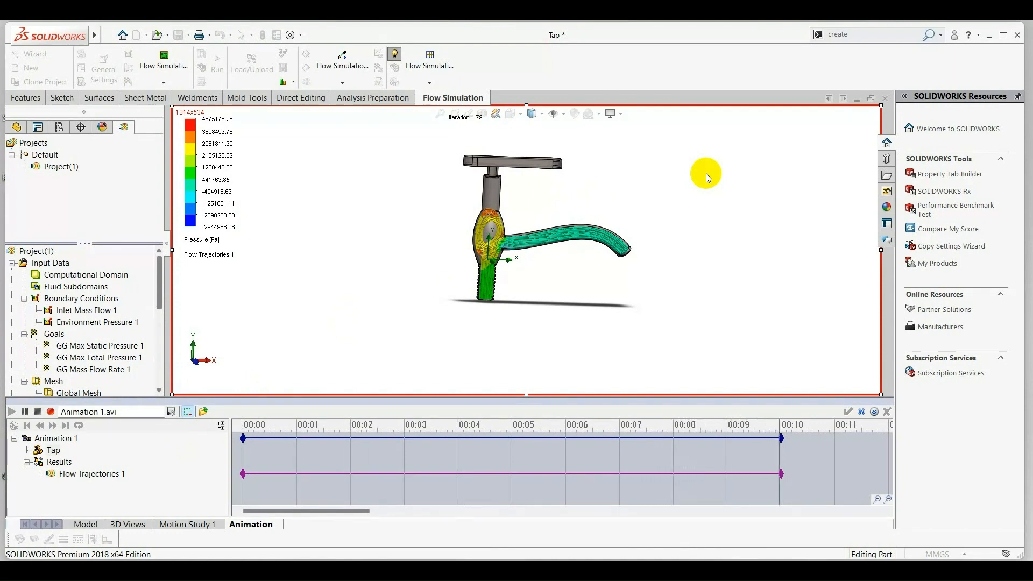
{"action": "left_click", "coordinate": [888, 411]}
Insert a goal plot covering all goals against iterations and show its results.
{"action": "scroll", "coordinate": [68, 471], "scroll_direction": "down", "scroll_amount": 2}
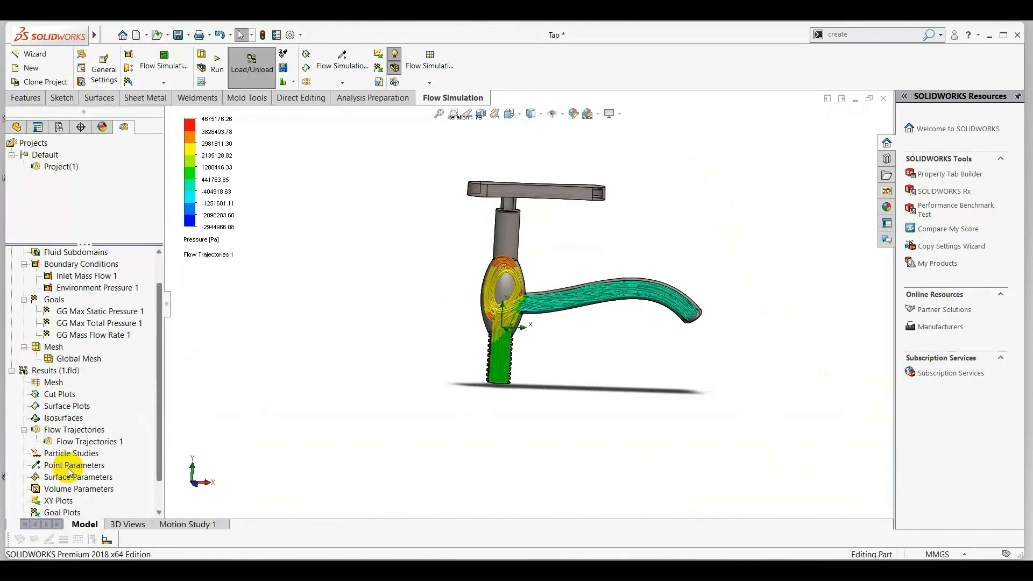
{"action": "scroll", "coordinate": [68, 471], "scroll_direction": "down", "scroll_amount": 1}
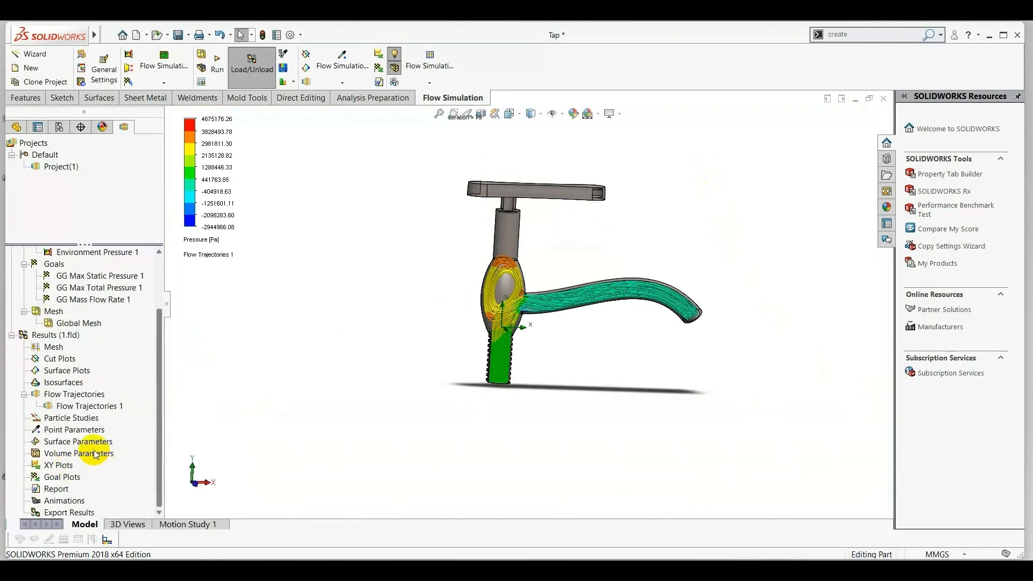
{"action": "right_click", "coordinate": [80, 477]}
{"action": "left_click", "coordinate": [98, 484]}
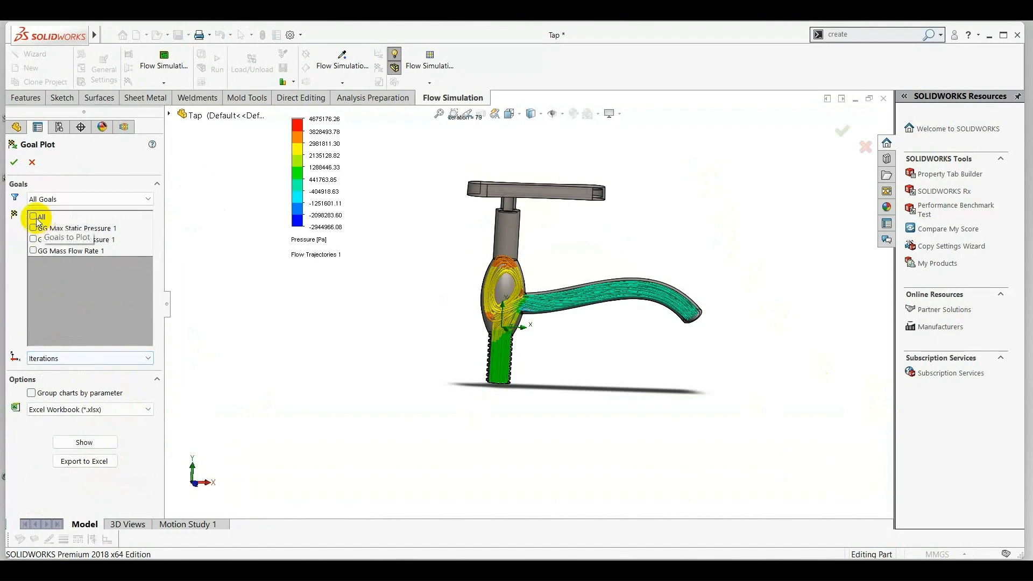
{"action": "left_click", "coordinate": [34, 217]}
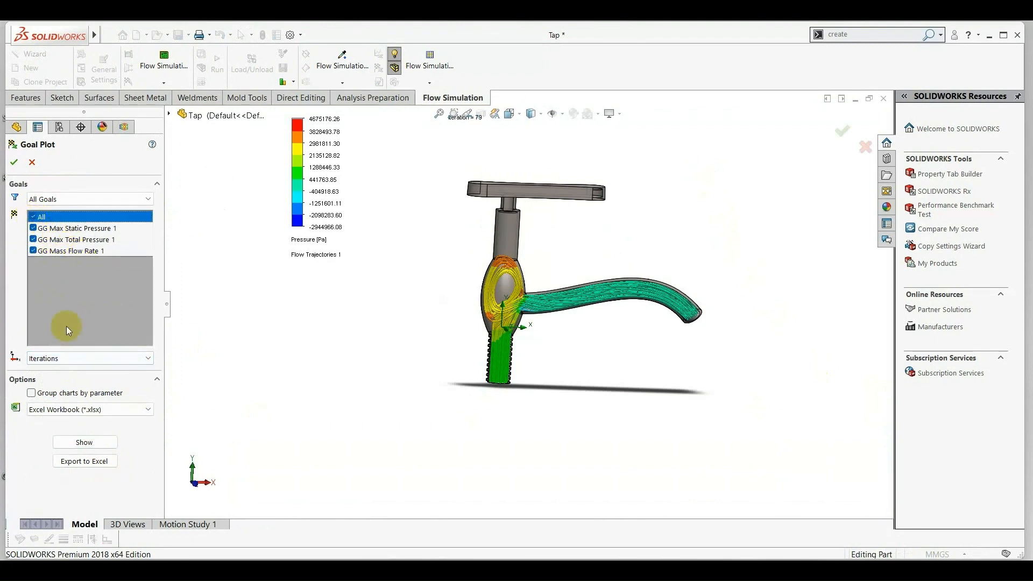
{"action": "left_click", "coordinate": [86, 443]}
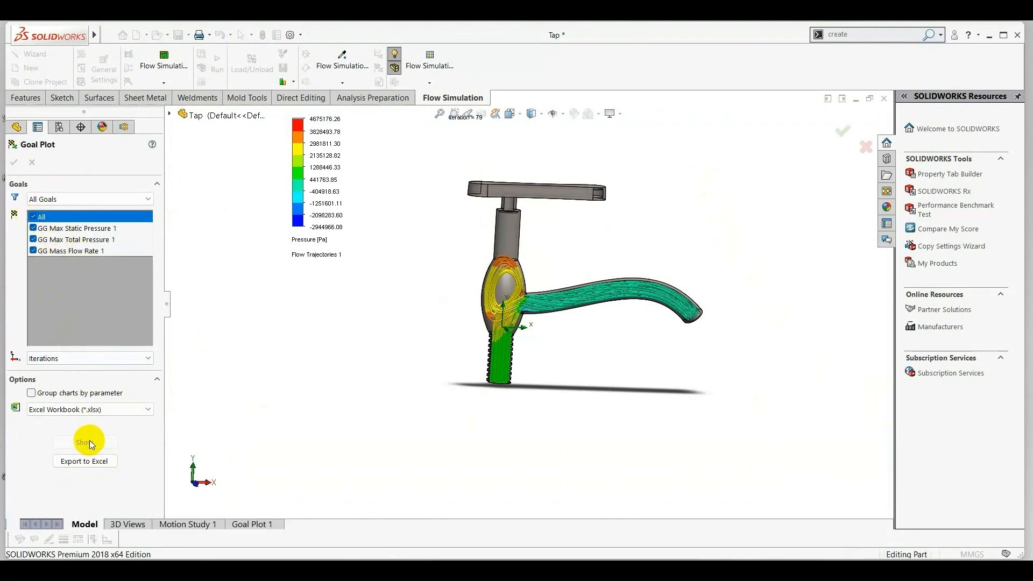